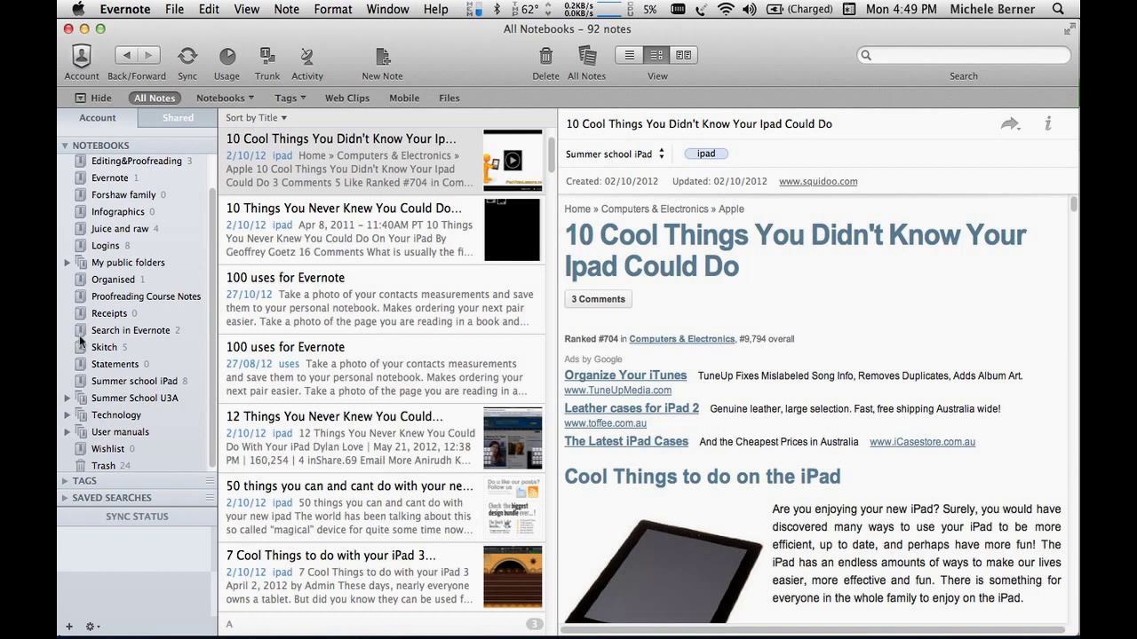
- View the notes in the Evernote notebook, then those in the Summer school iPad notebook
{"action": "scroll", "coordinate": [209, 230], "scroll_direction": "up", "scroll_amount": 2}
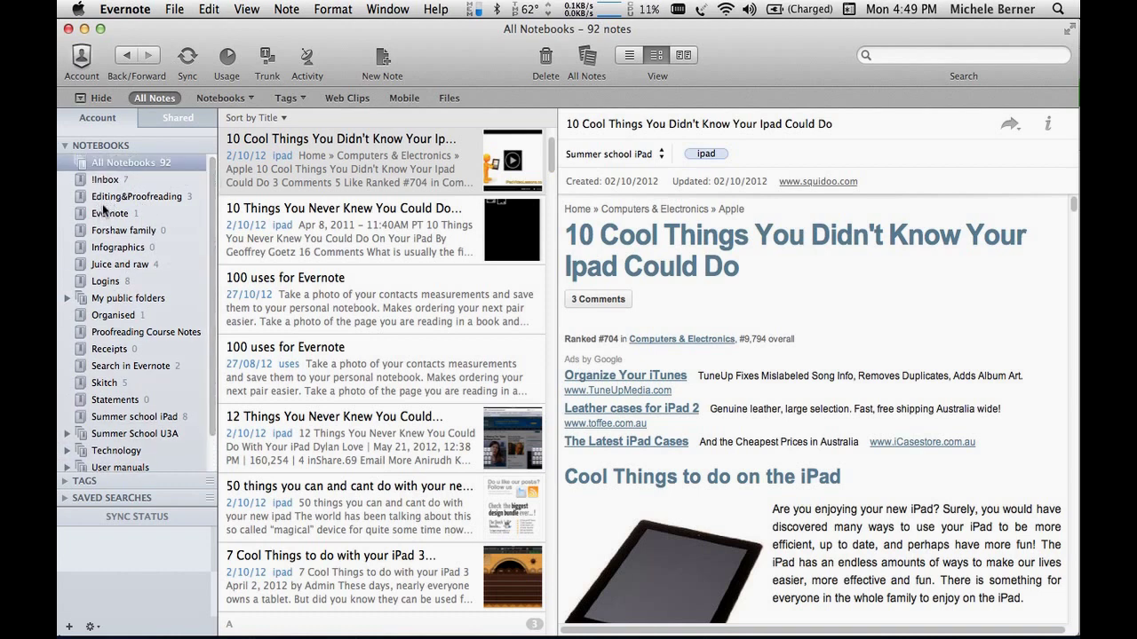
{"action": "left_click", "coordinate": [103, 215]}
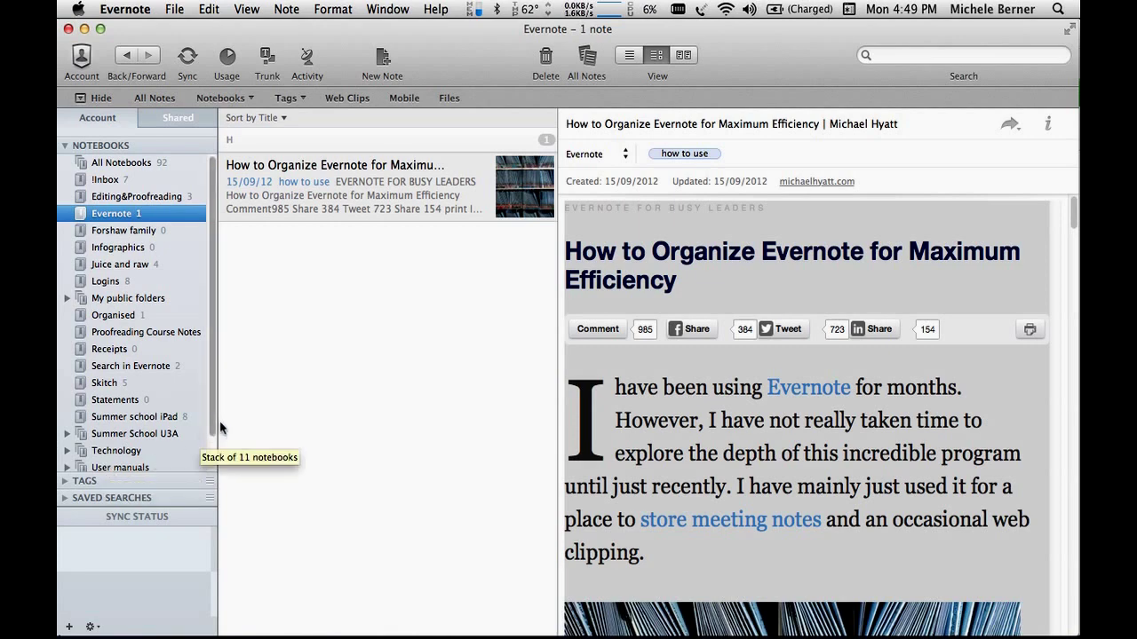
{"action": "scroll", "coordinate": [213, 423], "scroll_direction": "down", "scroll_amount": 3}
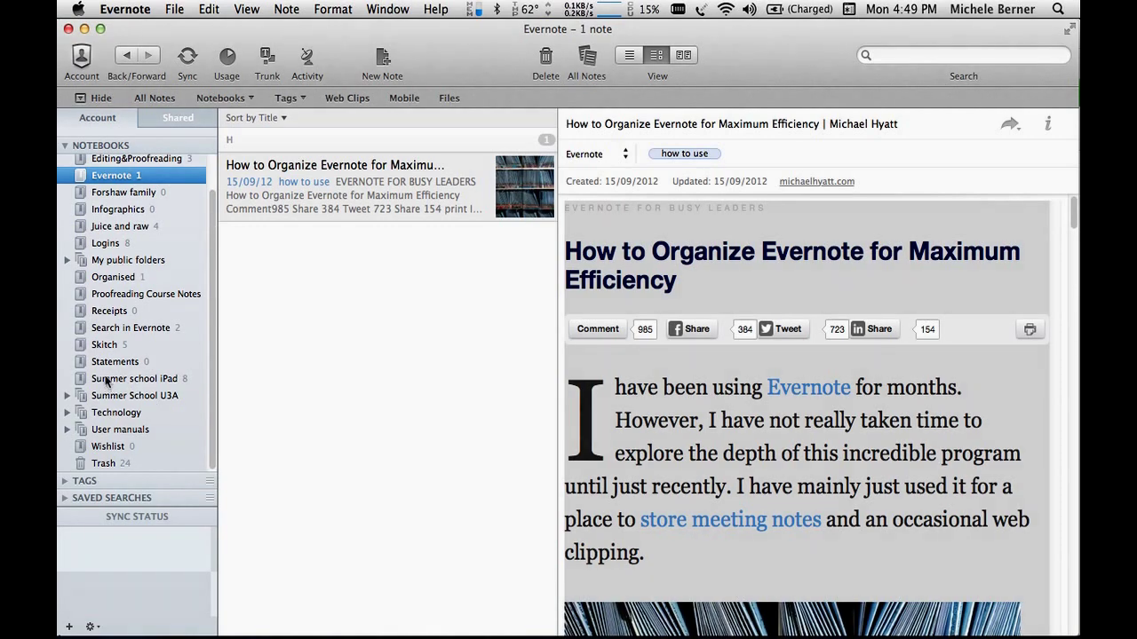
{"action": "left_click", "coordinate": [105, 381]}
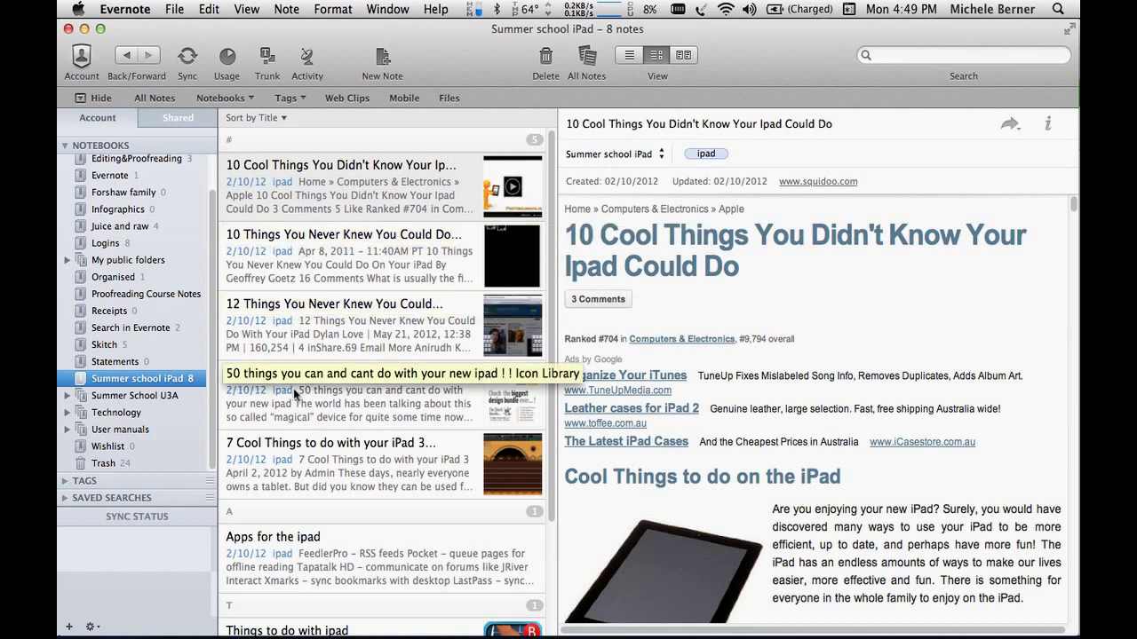
- Look through the iPad articles in the Summer school iPad notebook, from 10 Cool Things to 7 Cool Things
{"action": "left_click", "coordinate": [305, 183]}
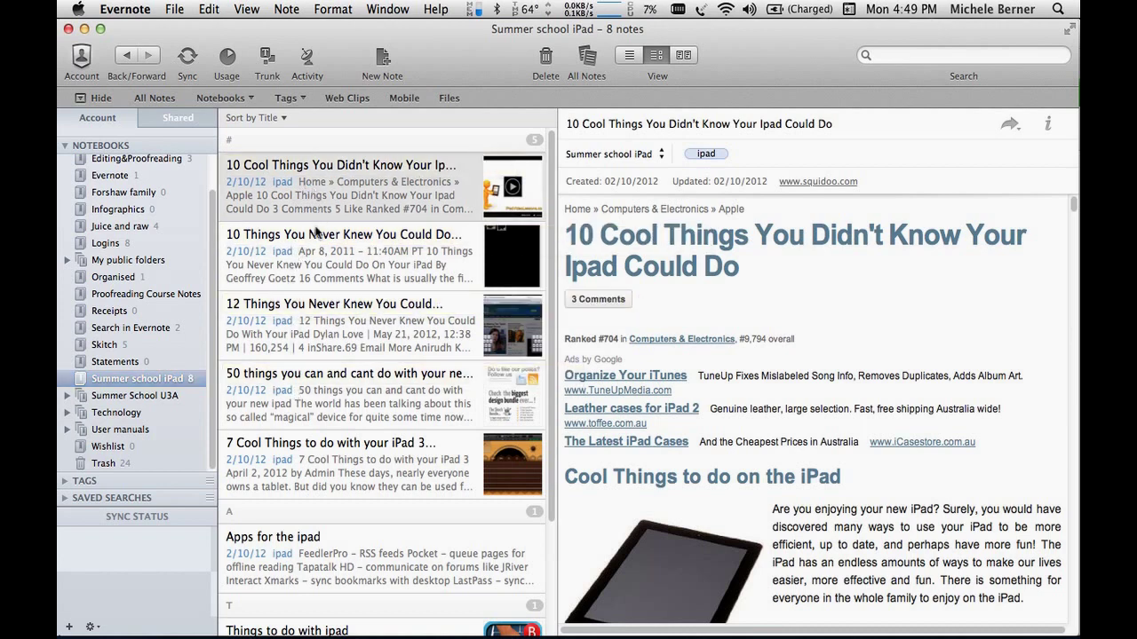
{"action": "left_click", "coordinate": [318, 255]}
{"action": "left_click", "coordinate": [311, 306]}
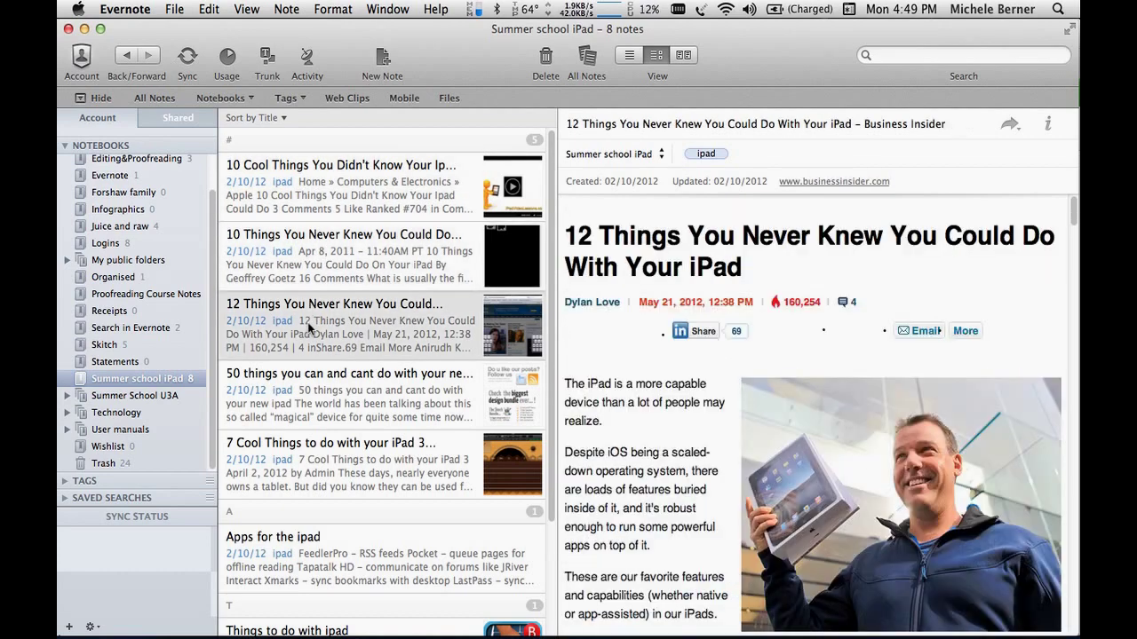
{"action": "left_click", "coordinate": [319, 394]}
{"action": "left_click", "coordinate": [296, 458]}
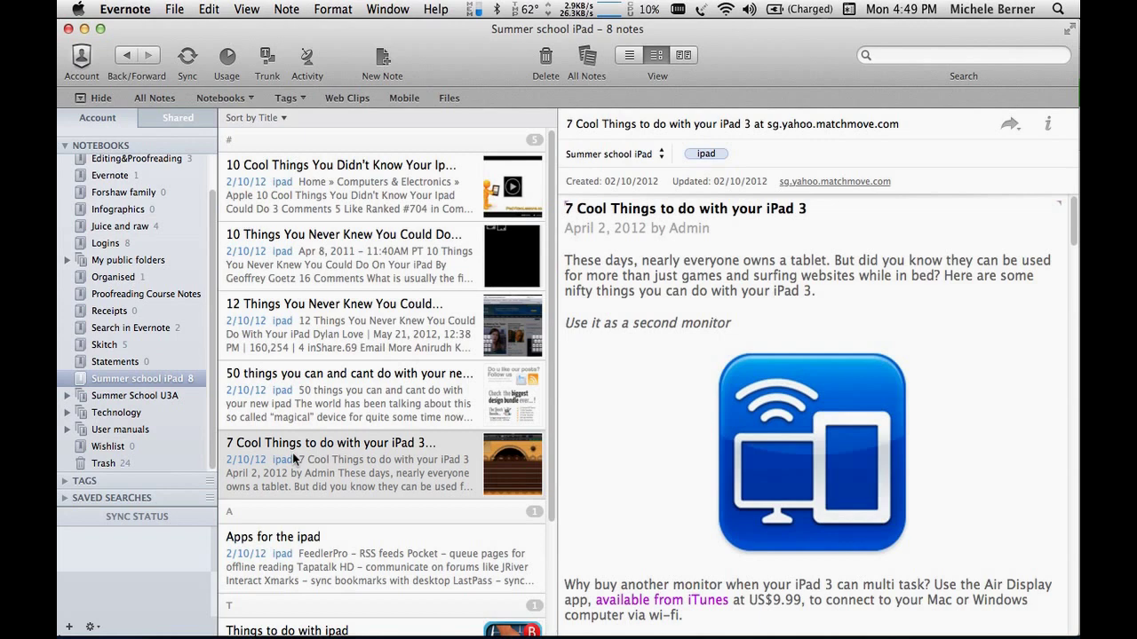
{"action": "scroll", "coordinate": [293, 458], "scroll_direction": "down", "scroll_amount": 5}
{"action": "scroll", "coordinate": [293, 459], "scroll_direction": "up", "scroll_amount": 5}
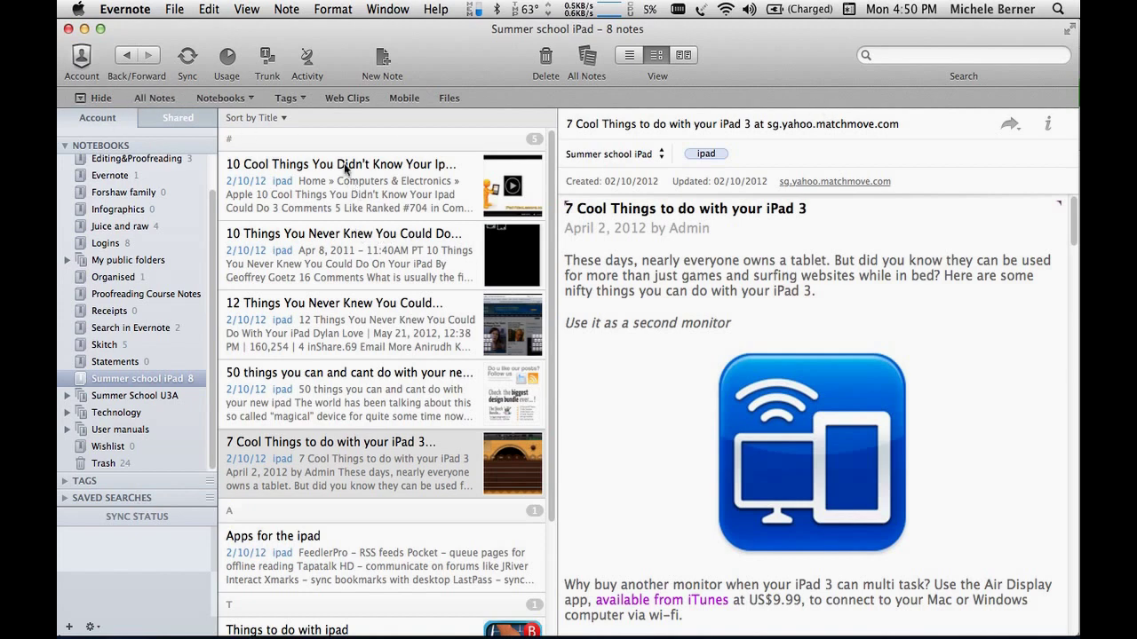
- Search the Summer school iPad notebook for notes with tag:"ipad"
{"action": "left_click", "coordinate": [888, 54]}
{"action": "type", "text": "ta"}
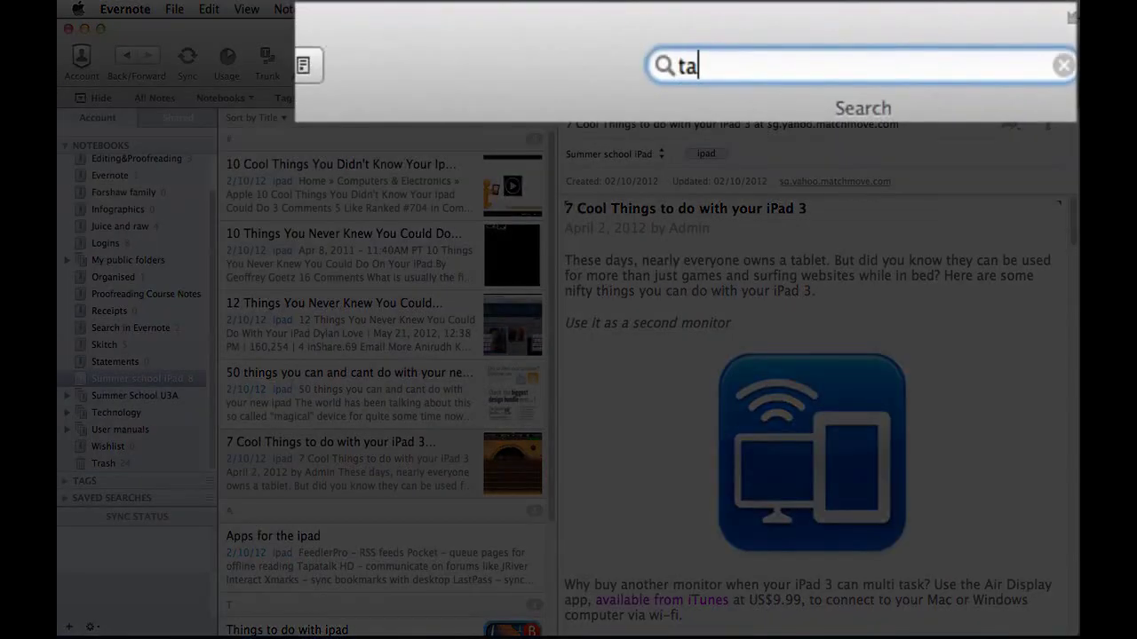
{"action": "type", "text": "g"}
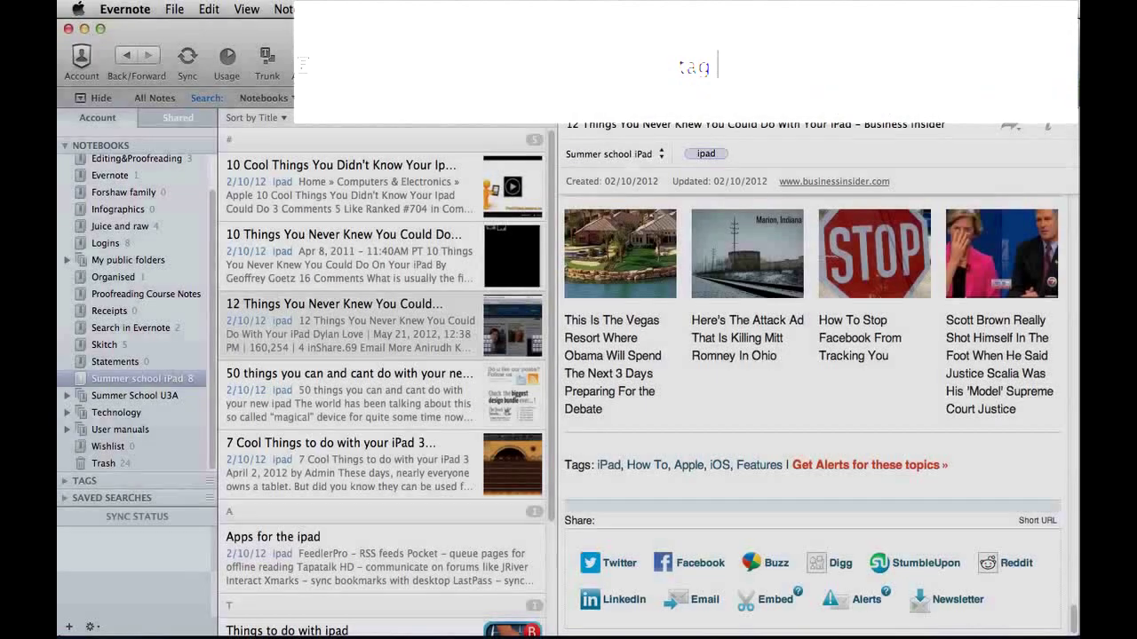
{"action": "type", "text": ":\""}
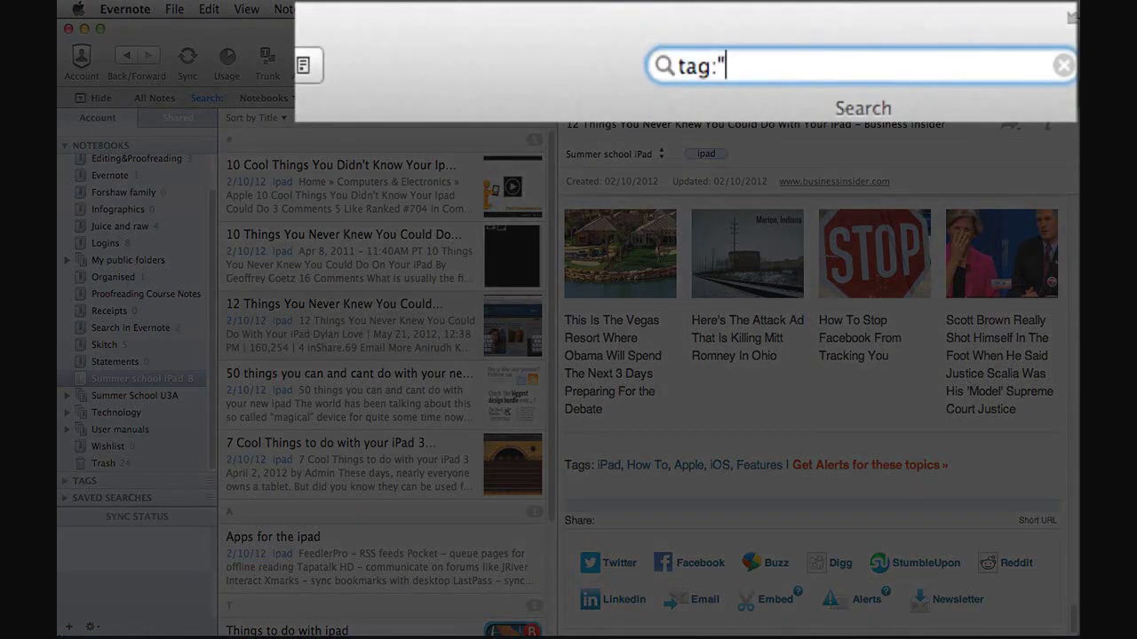
{"action": "type", "text": "ipad"}
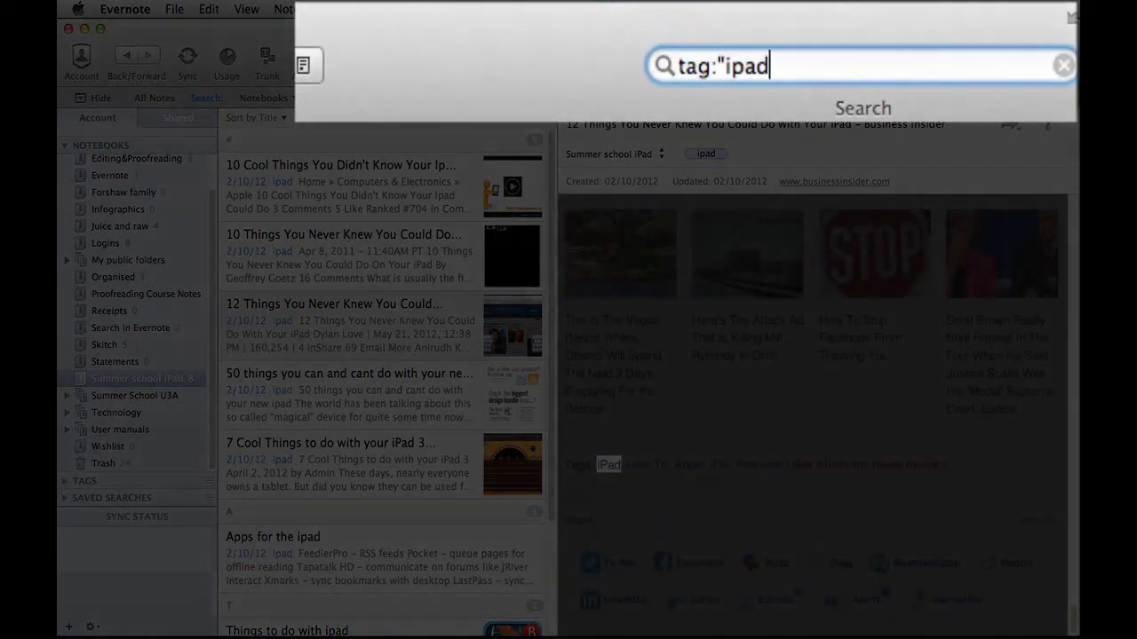
{"action": "type", "text": "\""}
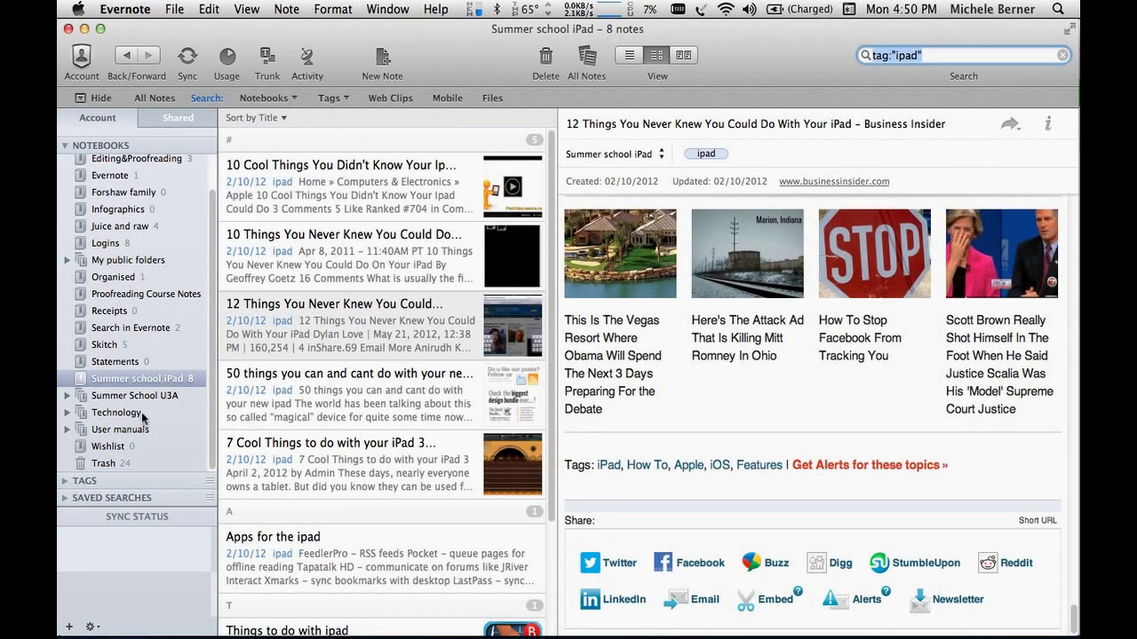
- Switch to All Notebooks and search every note for tag:"ipad"
{"action": "scroll", "coordinate": [195, 435], "scroll_direction": "up", "scroll_amount": 2}
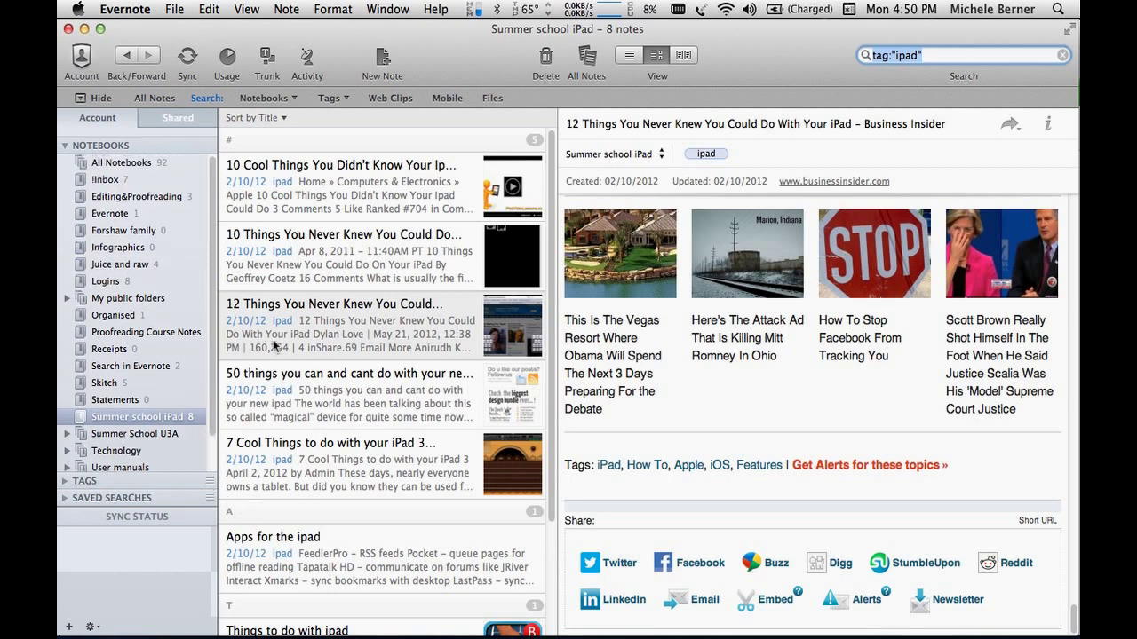
{"action": "left_click", "coordinate": [119, 163]}
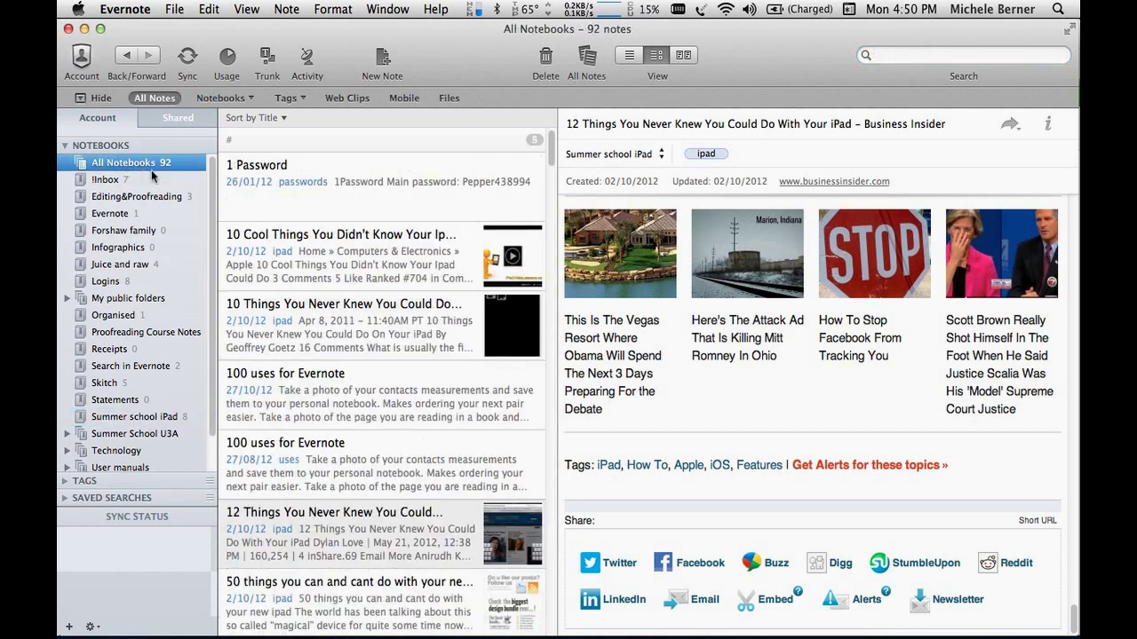
{"action": "left_click", "coordinate": [901, 55]}
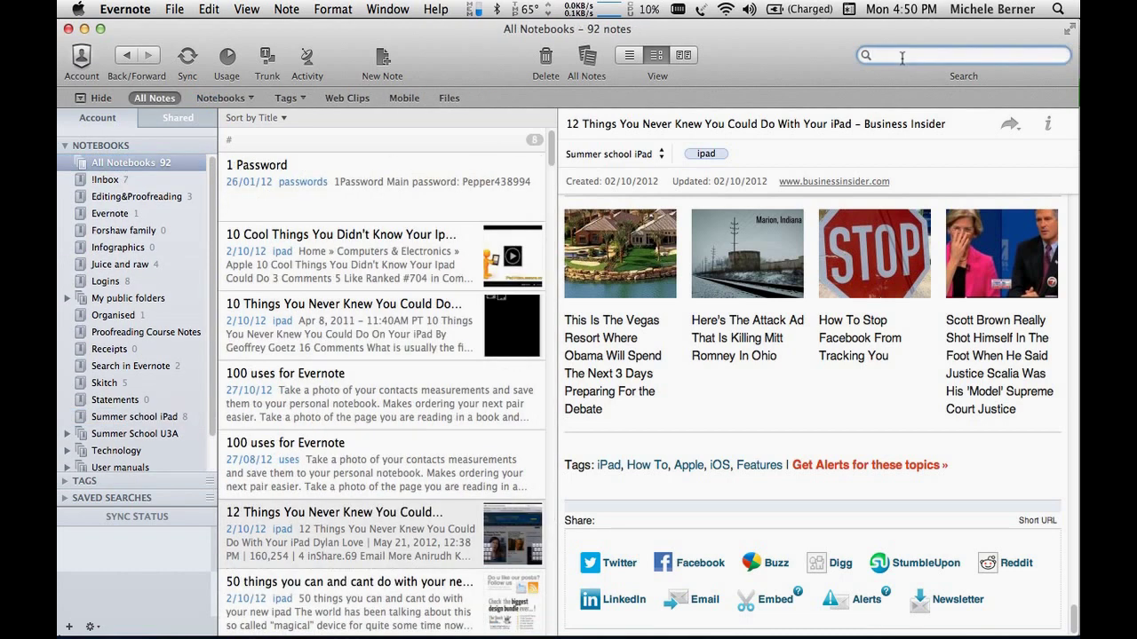
{"action": "type", "text": "tag"}
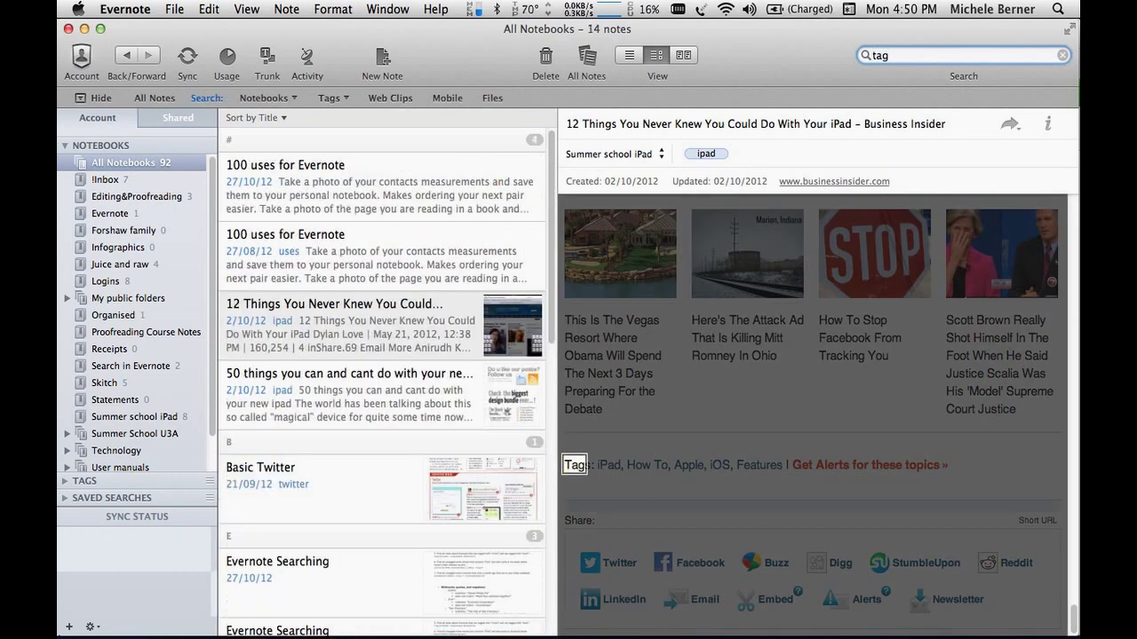
{"action": "type", "text": ":\"ipad"}
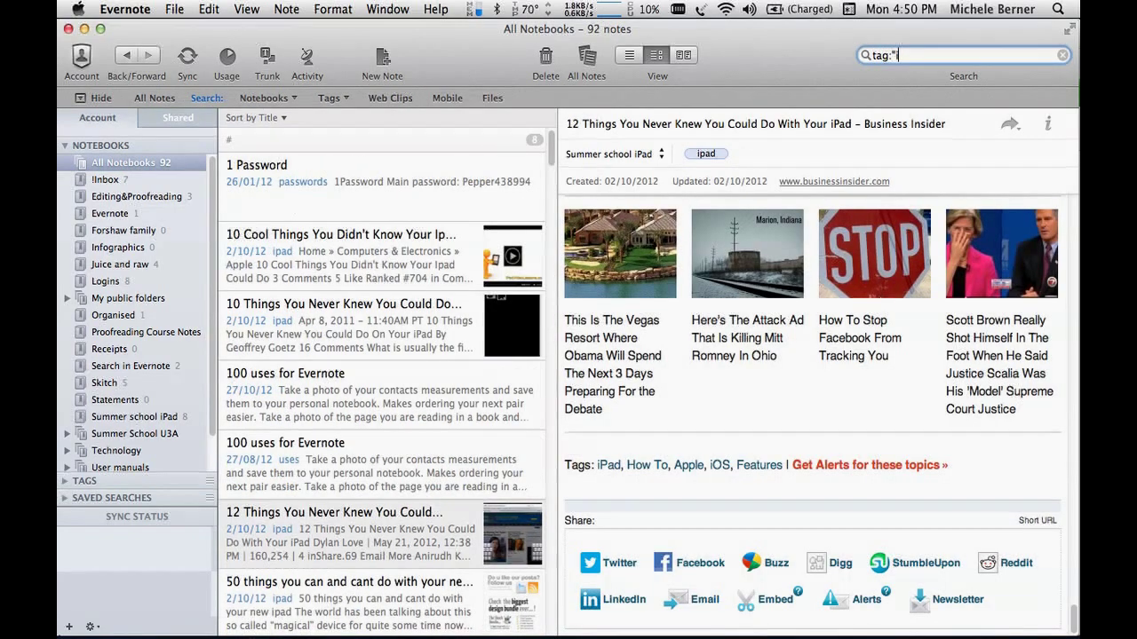
{"action": "type", "text": "\""}
{"action": "key", "text": "Return"}
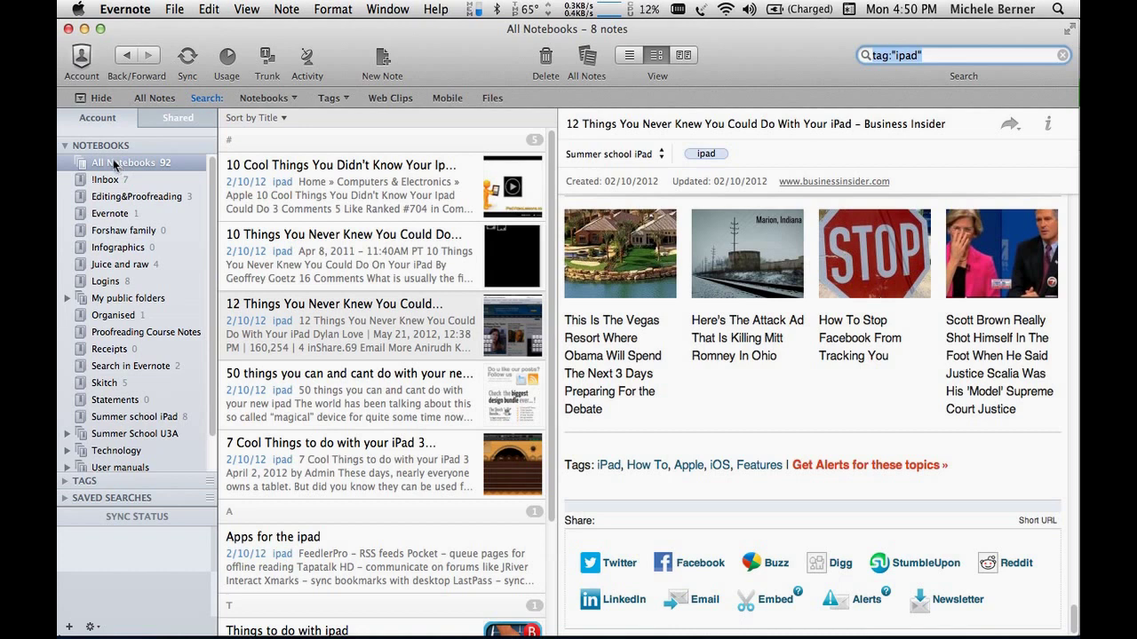
- Create a new tag named computer
{"action": "left_click", "coordinate": [174, 9]}
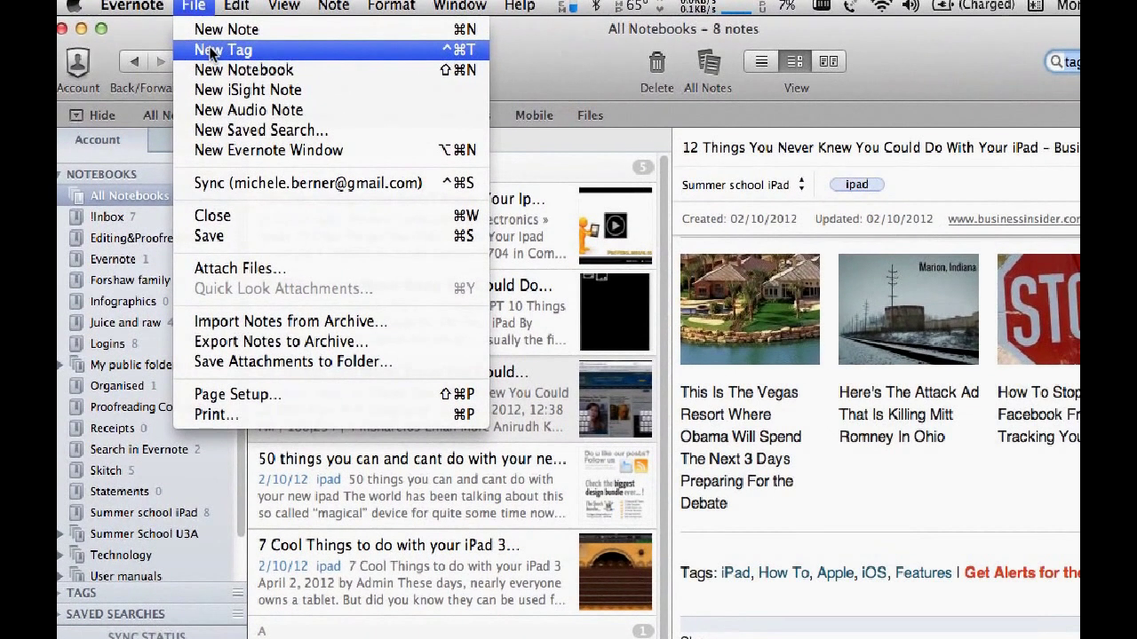
{"action": "left_click", "coordinate": [198, 45]}
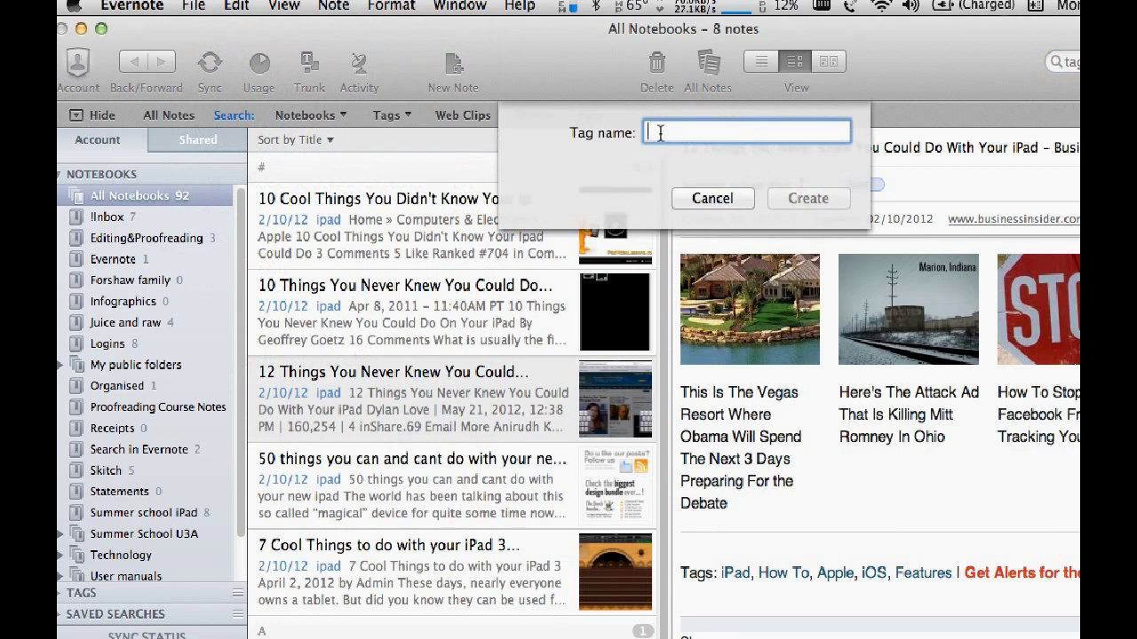
{"action": "type", "text": "computer"}
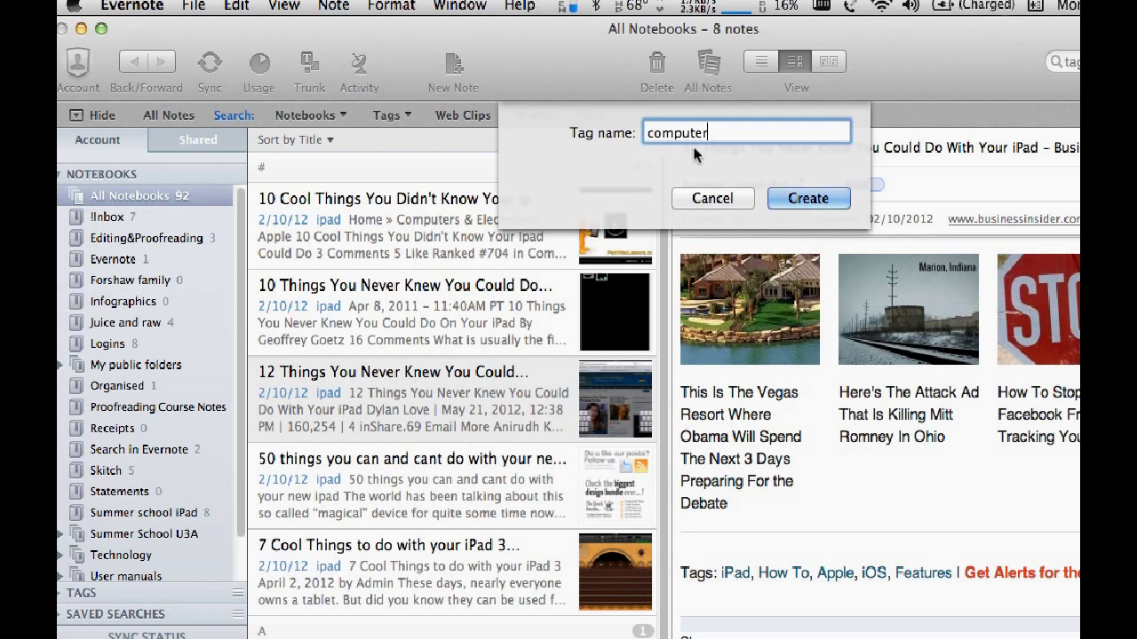
{"action": "left_click", "coordinate": [790, 200]}
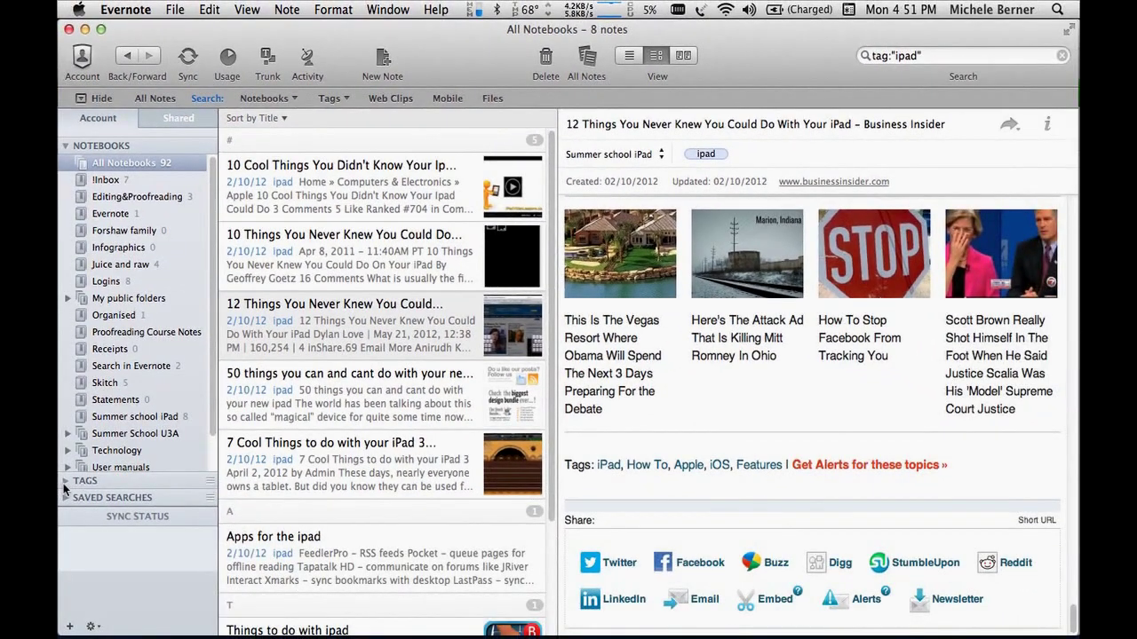
- Expand the tag list and display the notes tagged editing
{"action": "left_click", "coordinate": [59, 595]}
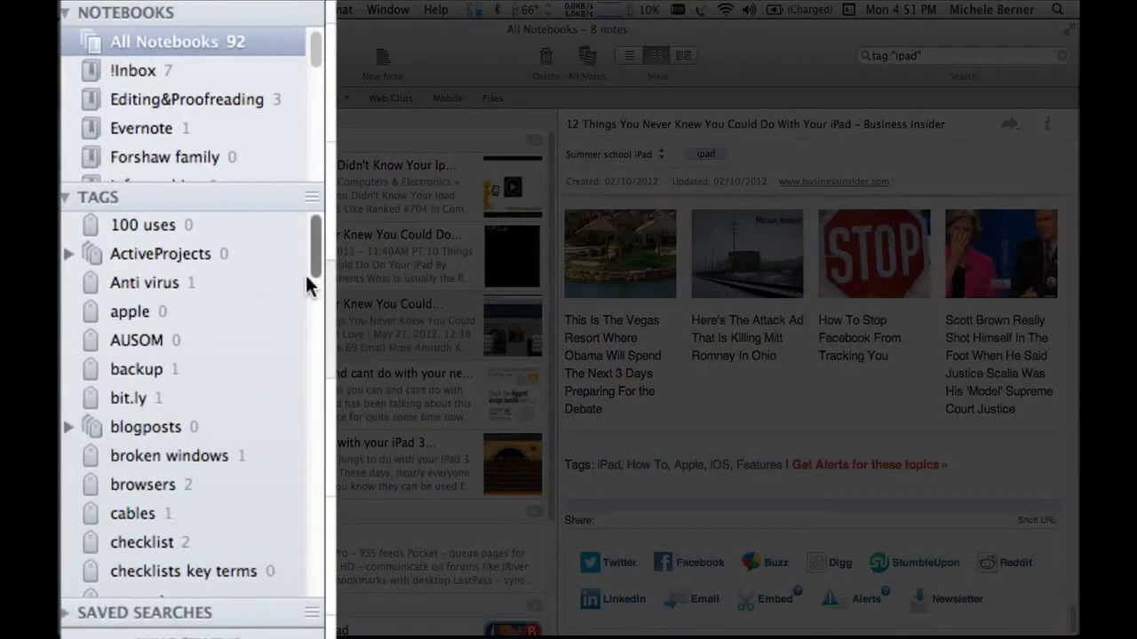
{"action": "left_click_drag", "start_coordinate": [314, 241], "coordinate": [325, 342]}
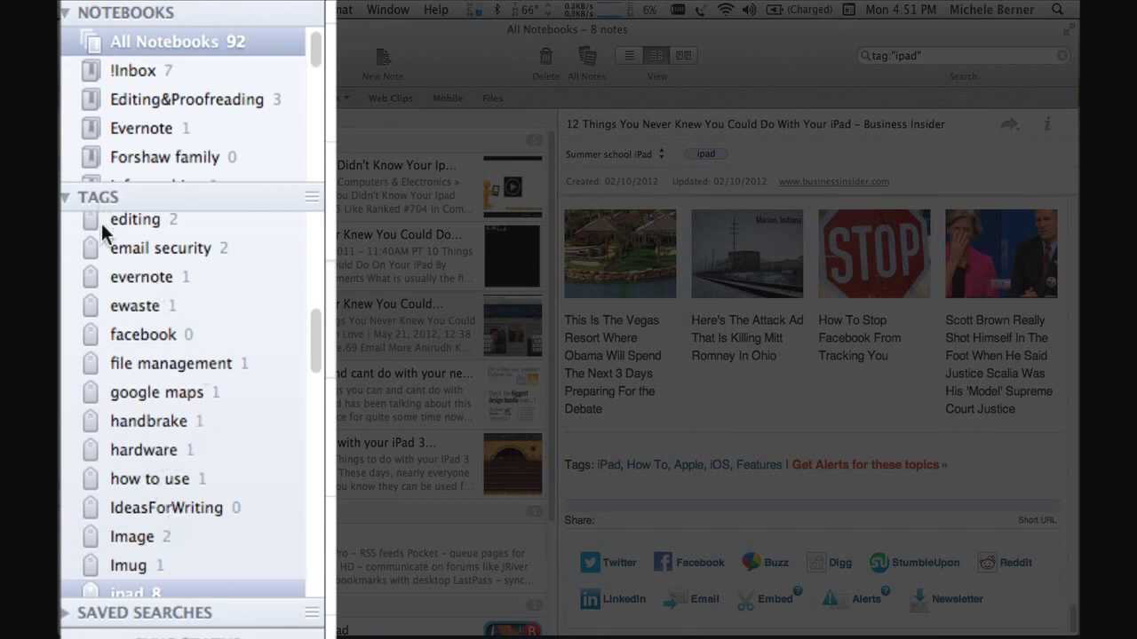
{"action": "left_click_drag", "start_coordinate": [318, 329], "coordinate": [199, 309]}
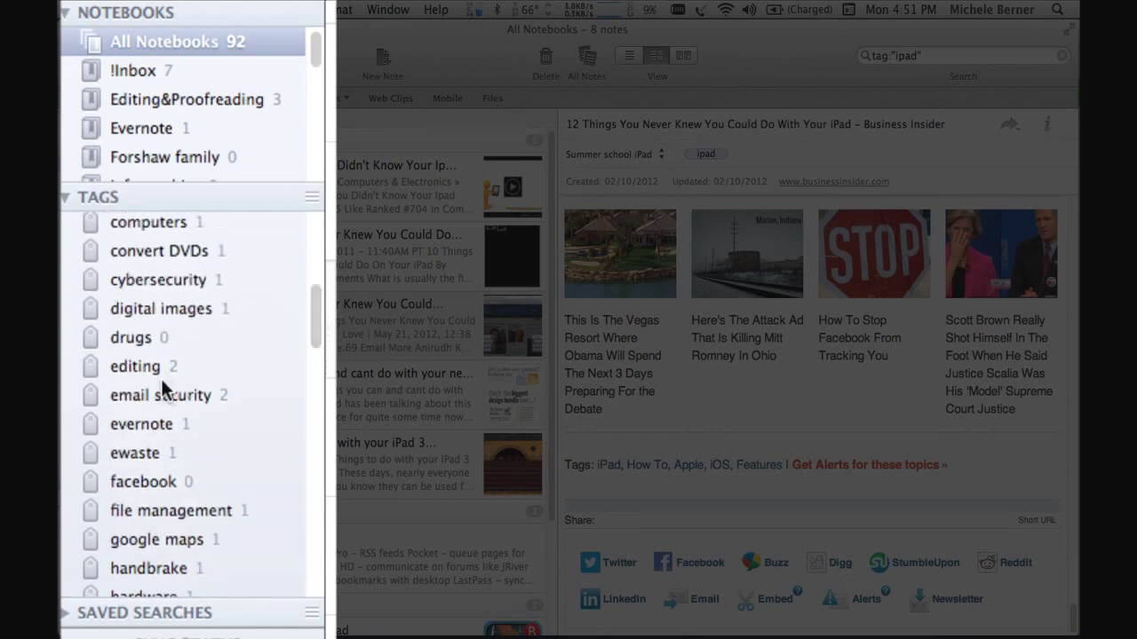
{"action": "left_click", "coordinate": [124, 366]}
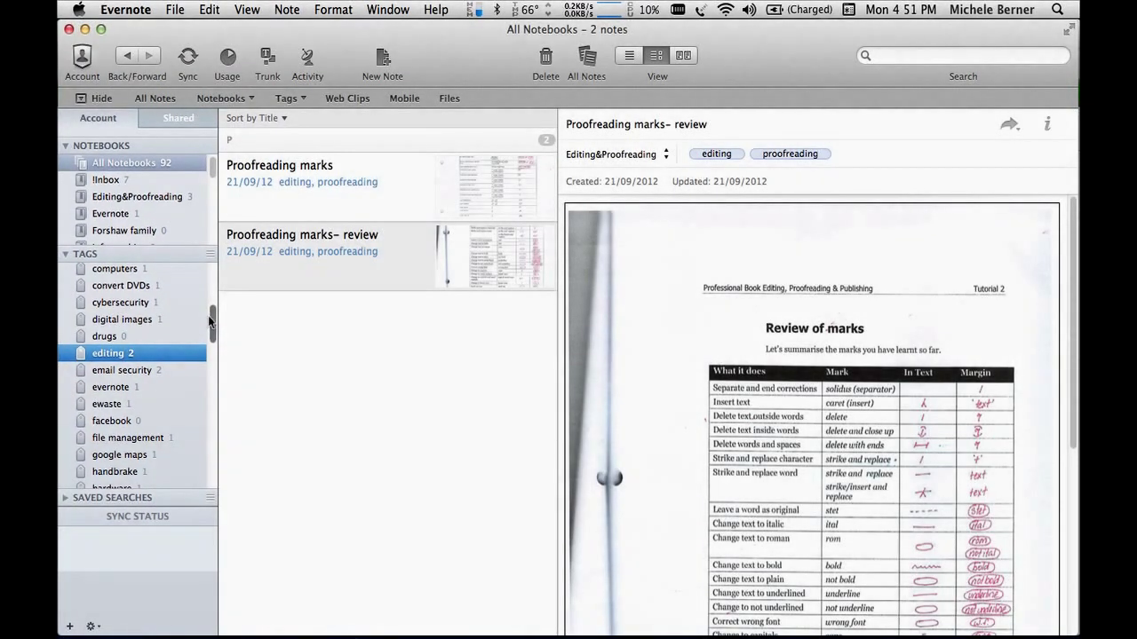
- Delete the unused computer tag from the tag list and confirm the deletion
{"action": "scroll", "coordinate": [211, 321], "scroll_direction": "up", "scroll_amount": 4}
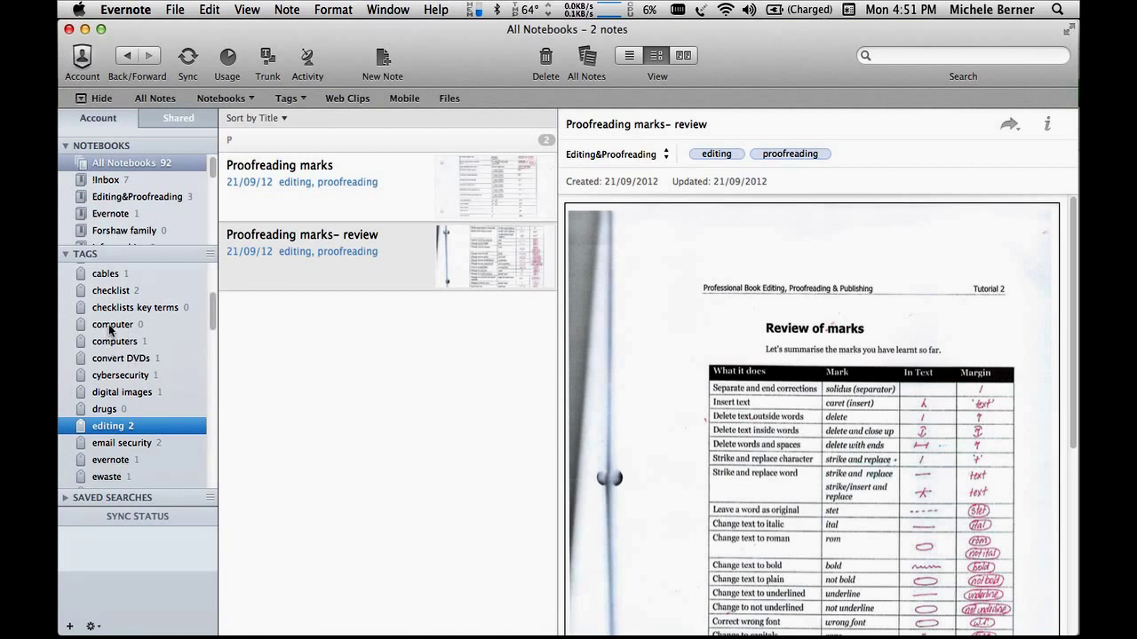
{"action": "left_click", "coordinate": [111, 326]}
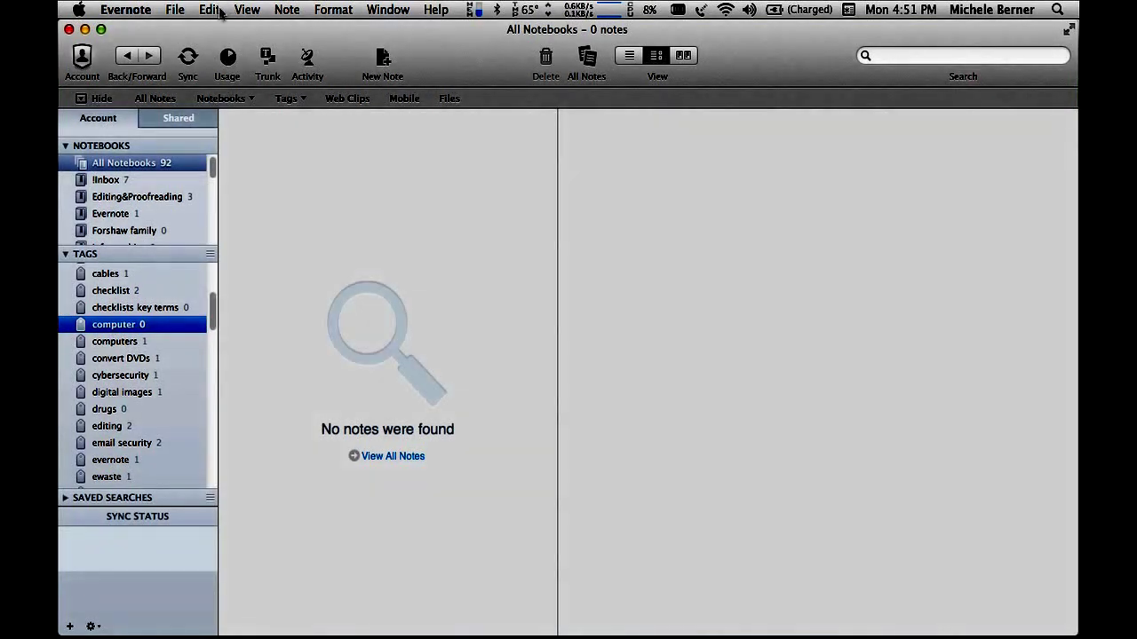
{"action": "left_click", "coordinate": [176, 11]}
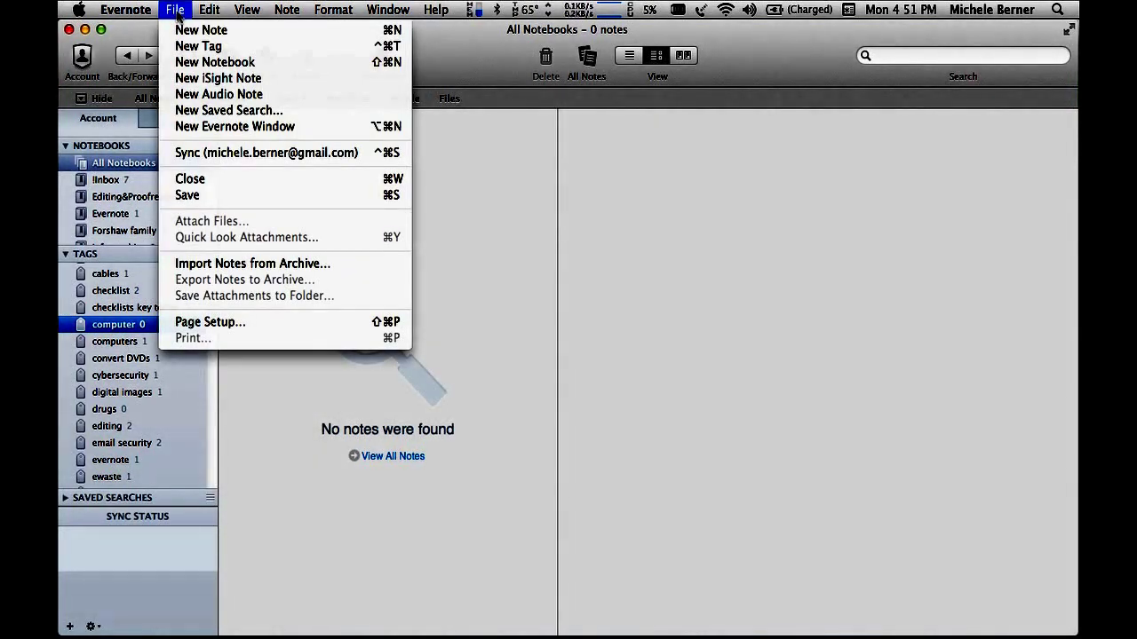
{"action": "left_click", "coordinate": [190, 462]}
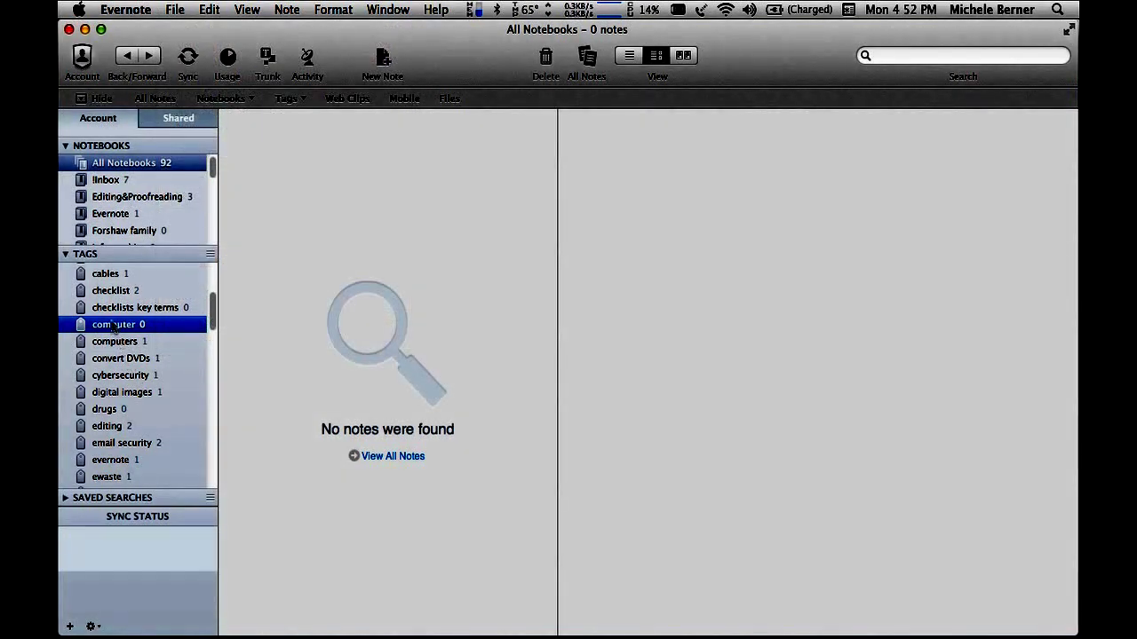
{"action": "right_click", "coordinate": [114, 327]}
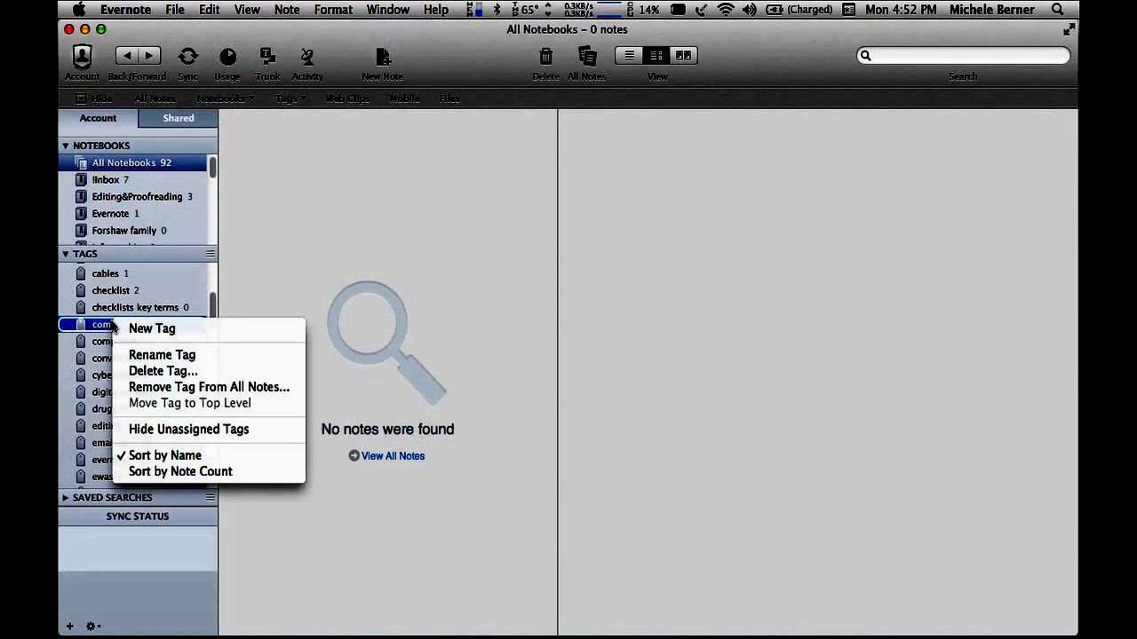
{"action": "left_click", "coordinate": [152, 371]}
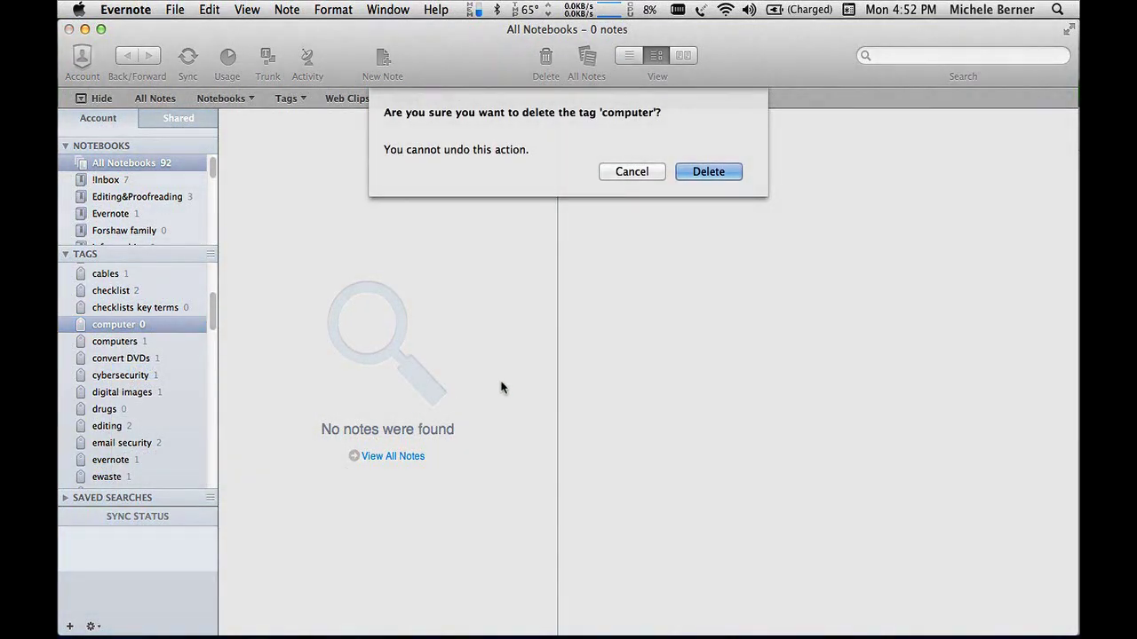
{"action": "left_click", "coordinate": [705, 171]}
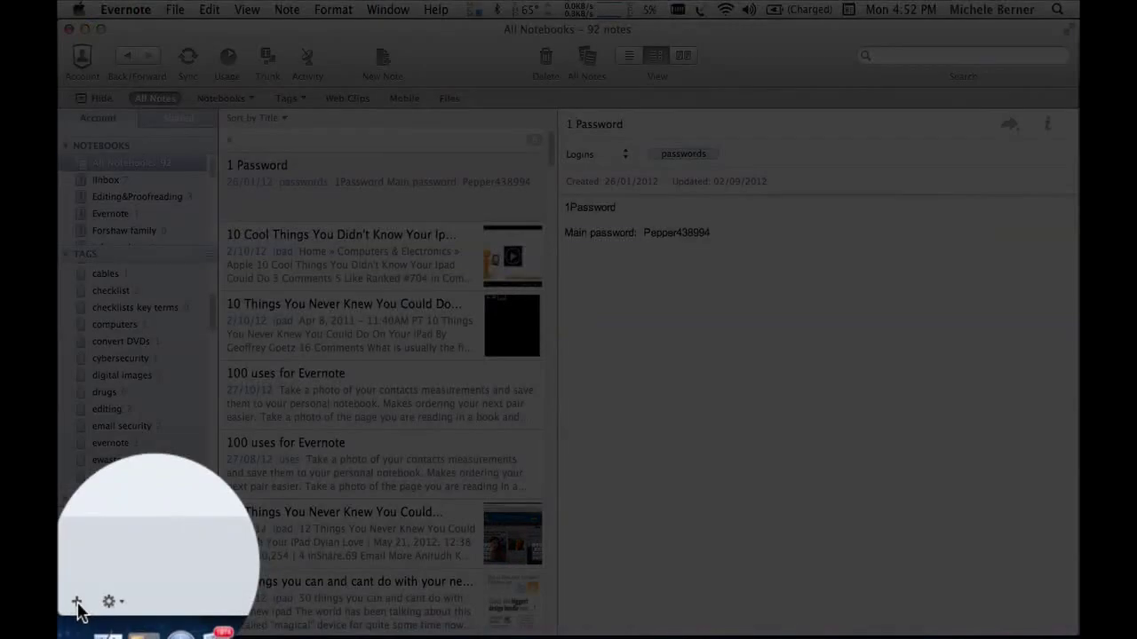
{"action": "left_click", "coordinate": [70, 627]}
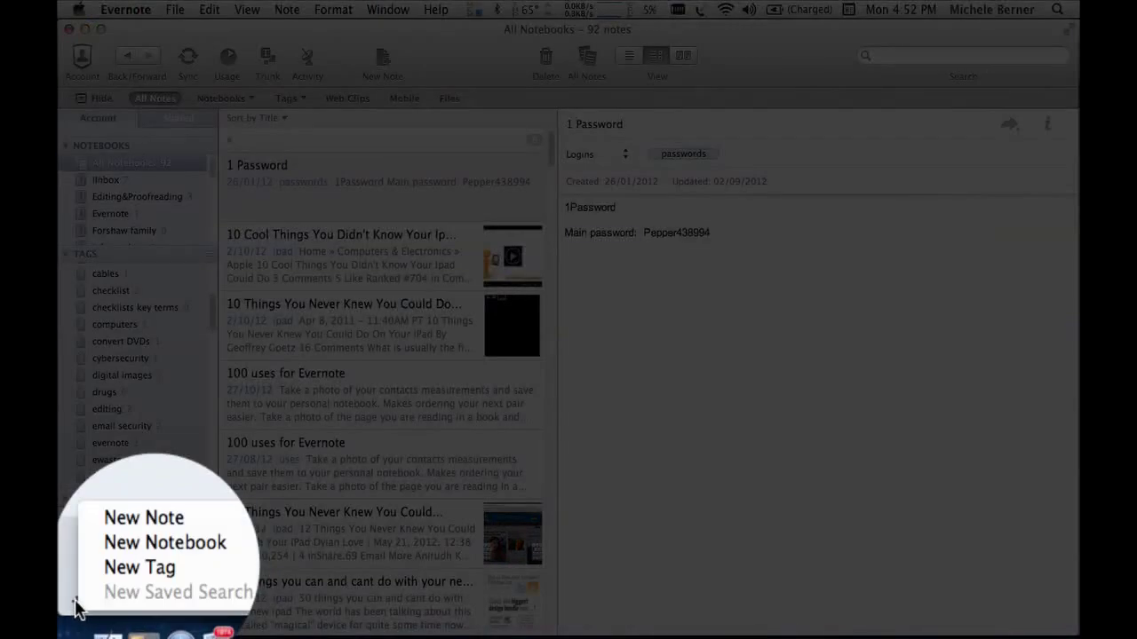
{"action": "left_click", "coordinate": [112, 569]}
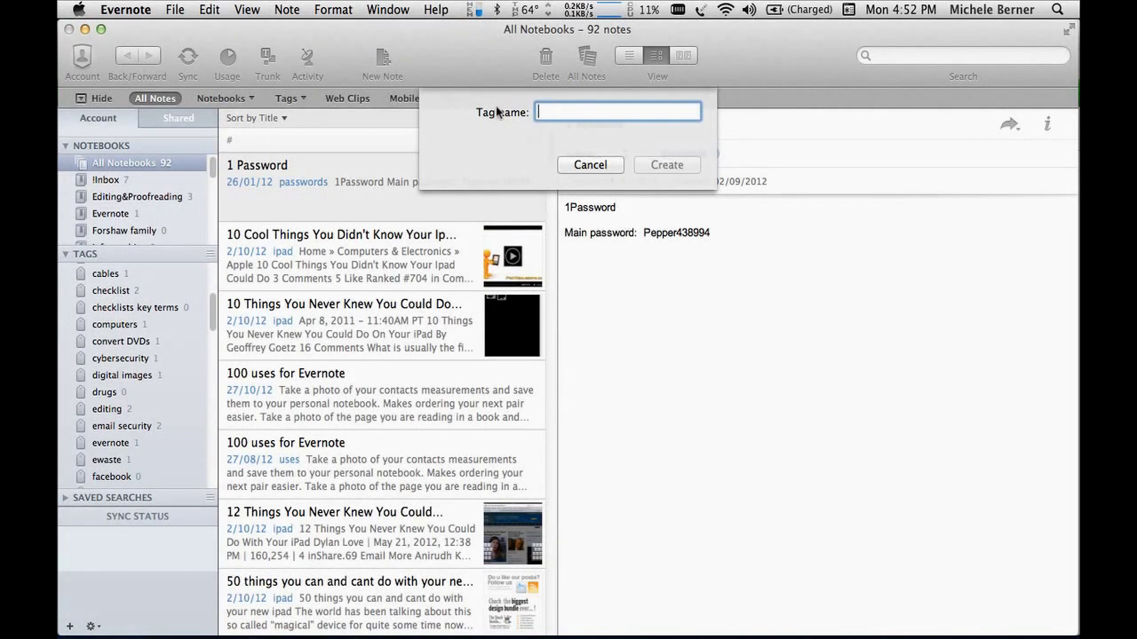
{"action": "left_click", "coordinate": [592, 165]}
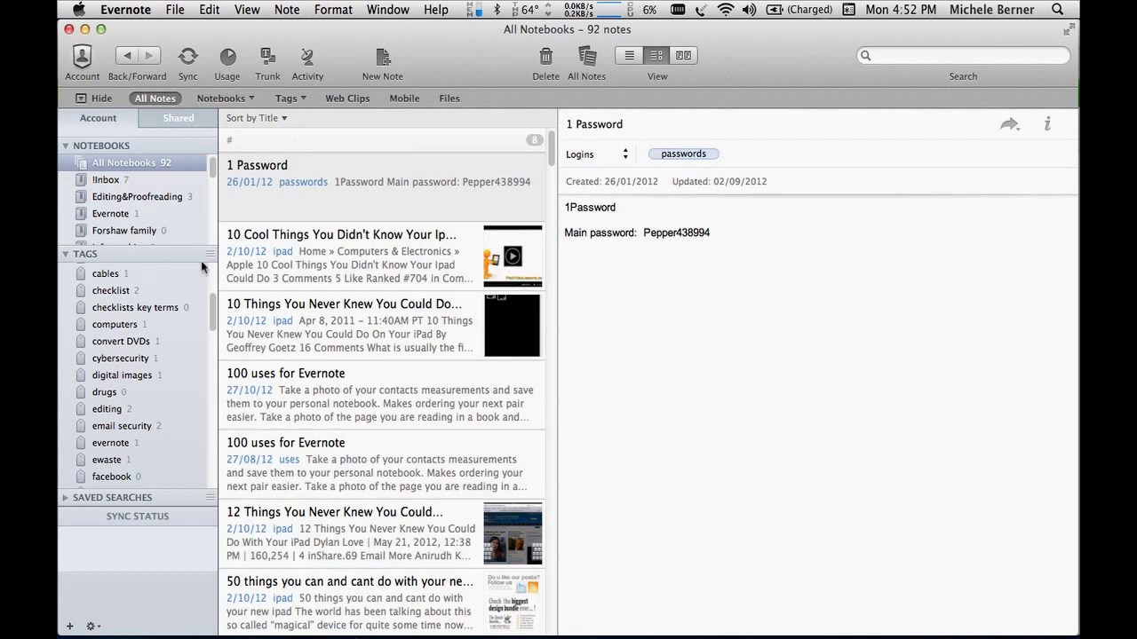
- Collapse the tag and notebook lists, and find the editing tag by name to filter the notes by it
{"action": "left_click", "coordinate": [66, 257]}
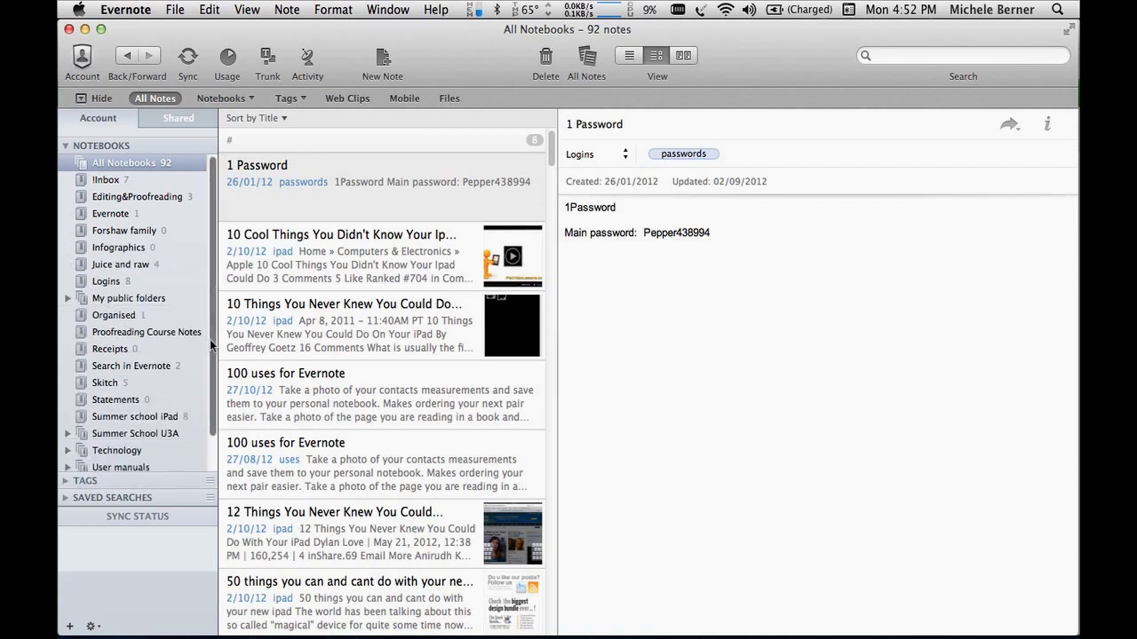
{"action": "left_click", "coordinate": [67, 147]}
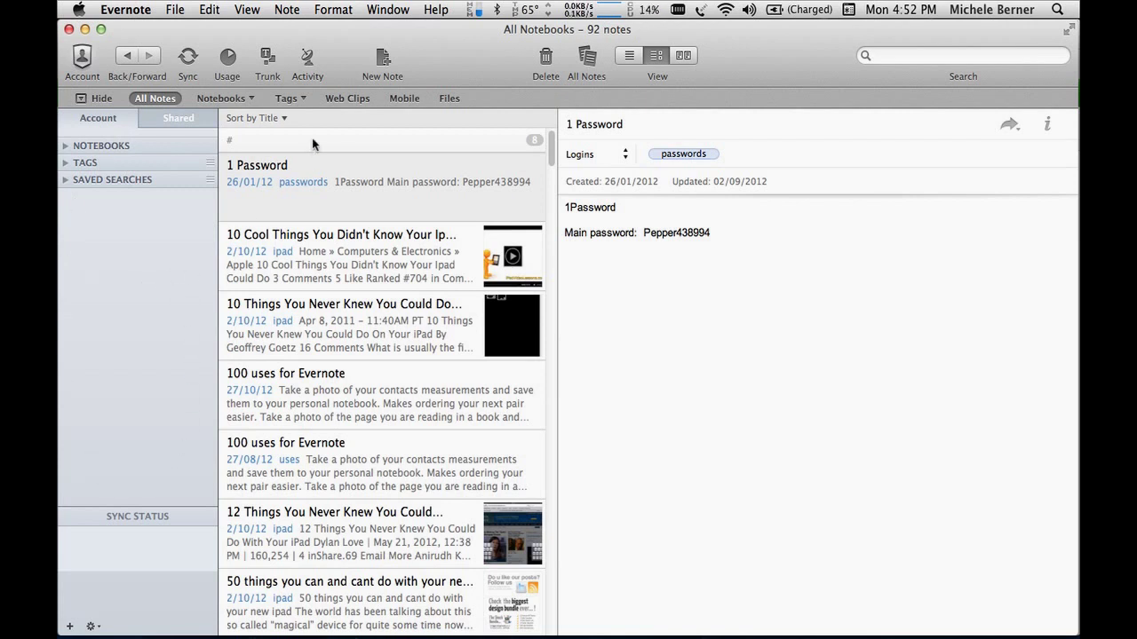
{"action": "left_click", "coordinate": [301, 98]}
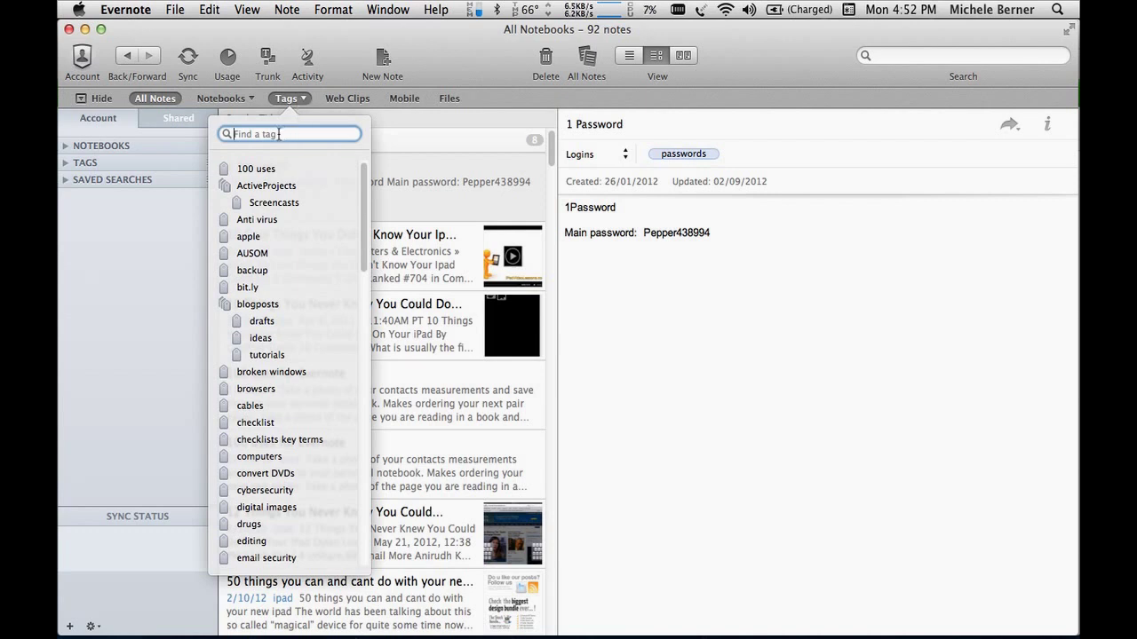
{"action": "type", "text": "editing"}
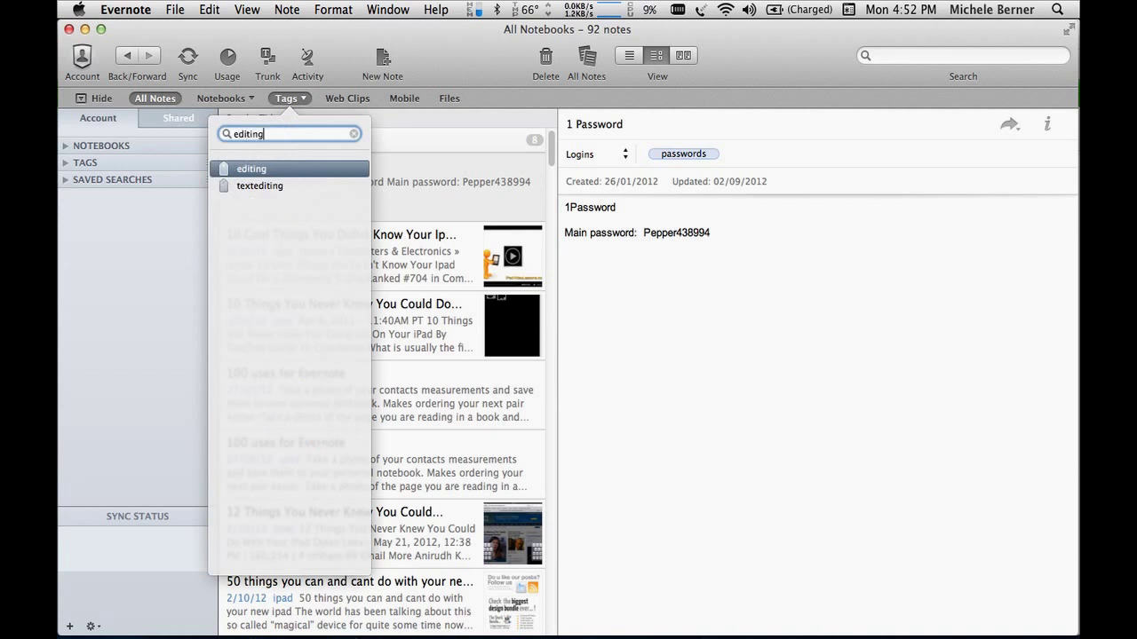
{"action": "left_click", "coordinate": [251, 169]}
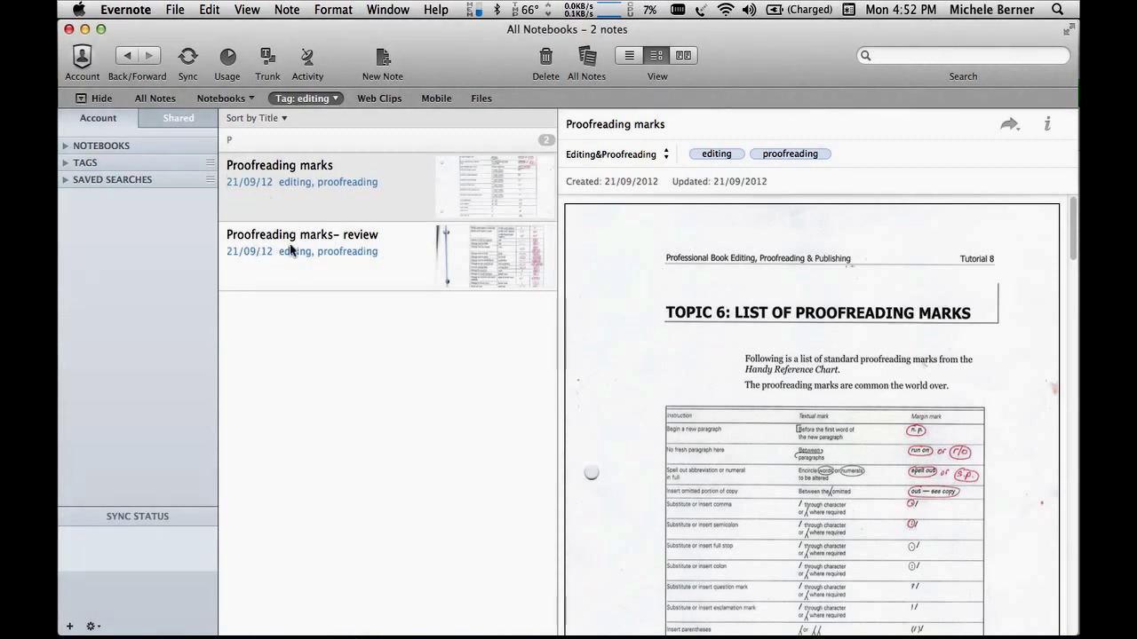
- Filter the notes by the 100 uses tag and by the blogposts tag instead
{"action": "left_click", "coordinate": [328, 99]}
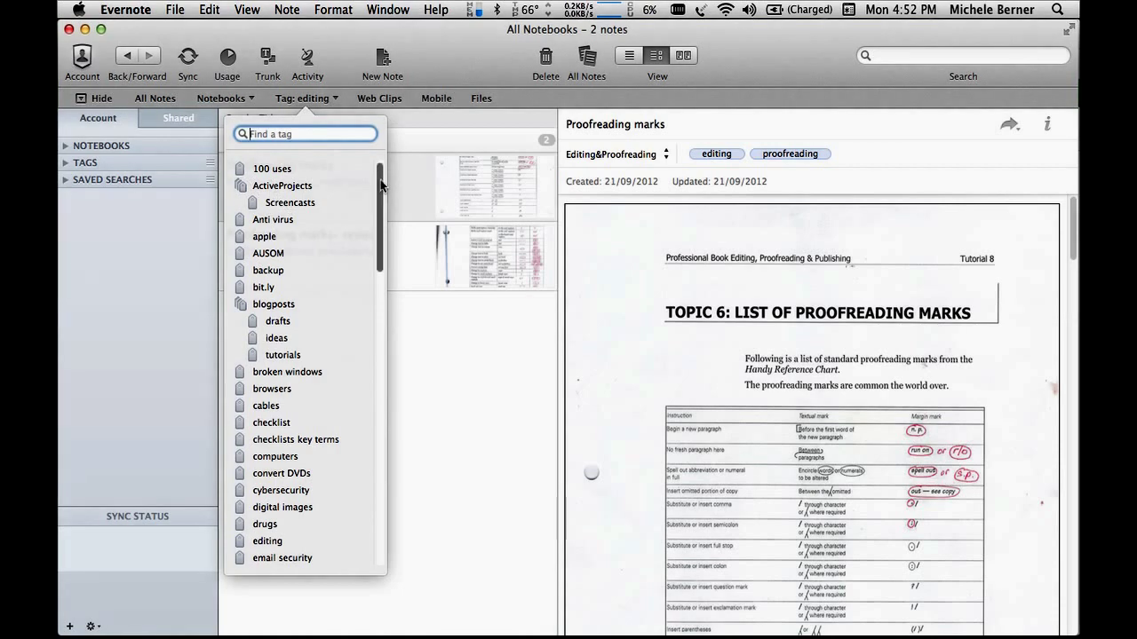
{"action": "left_click", "coordinate": [280, 172]}
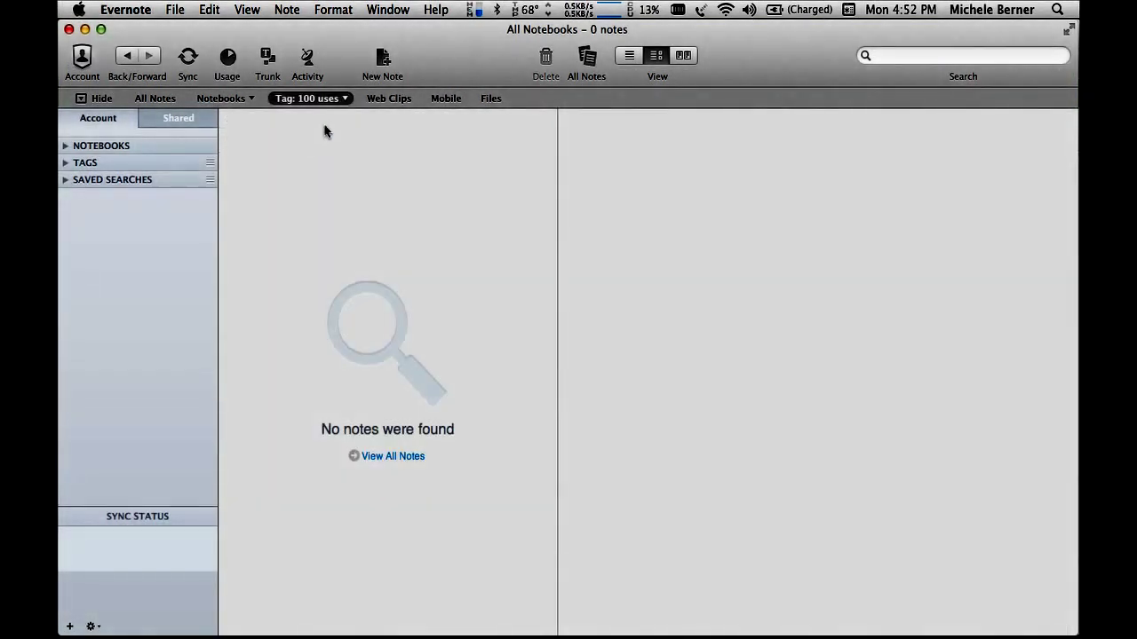
{"action": "left_click", "coordinate": [348, 98]}
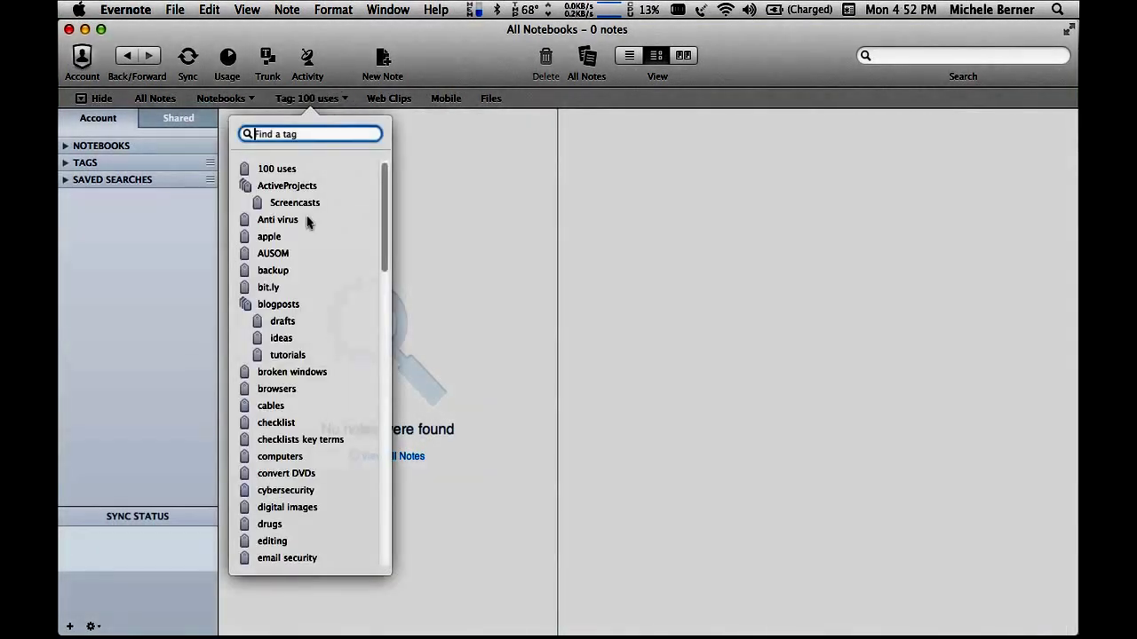
{"action": "left_click", "coordinate": [266, 302]}
{"action": "left_click", "coordinate": [346, 100]}
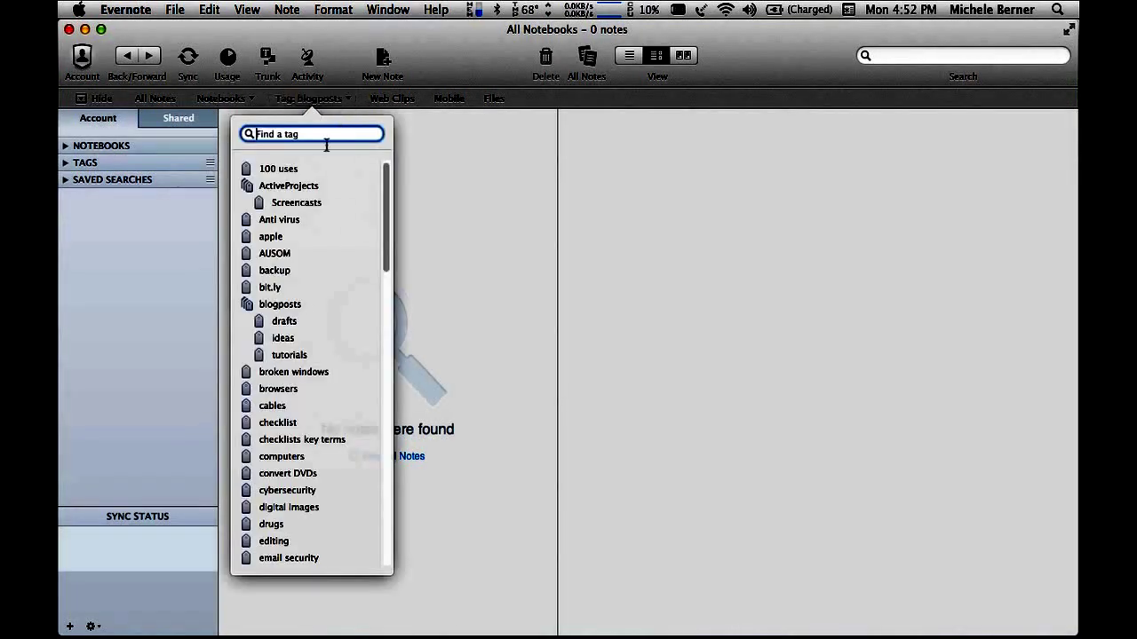
{"action": "left_click", "coordinate": [198, 300]}
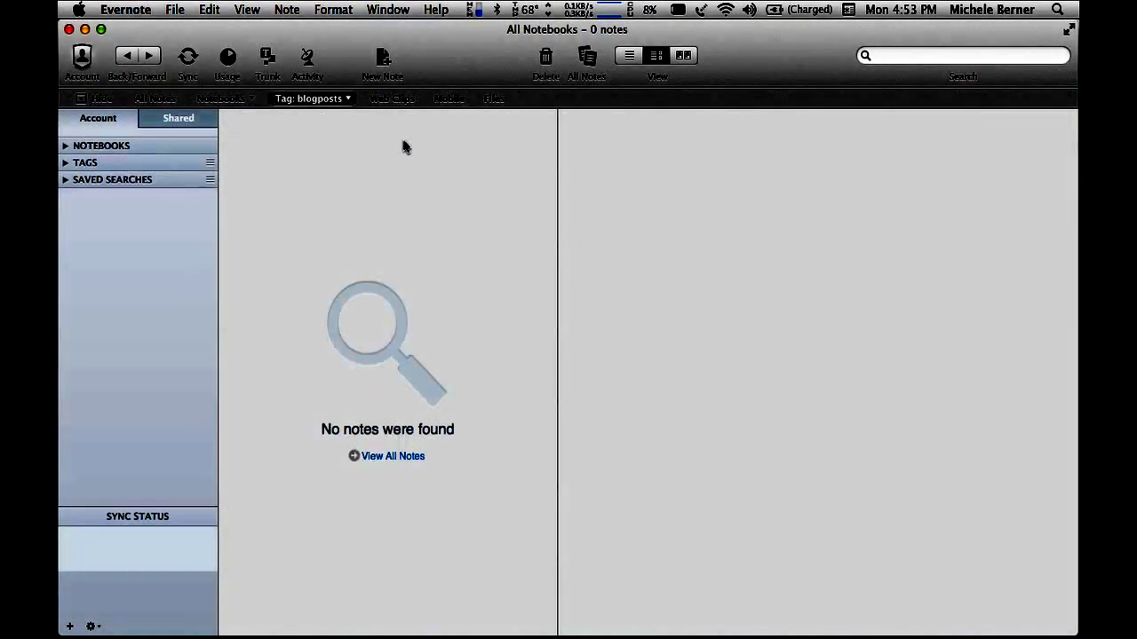
- Expand the tag and notebook lists and show the notes in the !Inbox notebook
{"action": "left_click", "coordinate": [65, 163]}
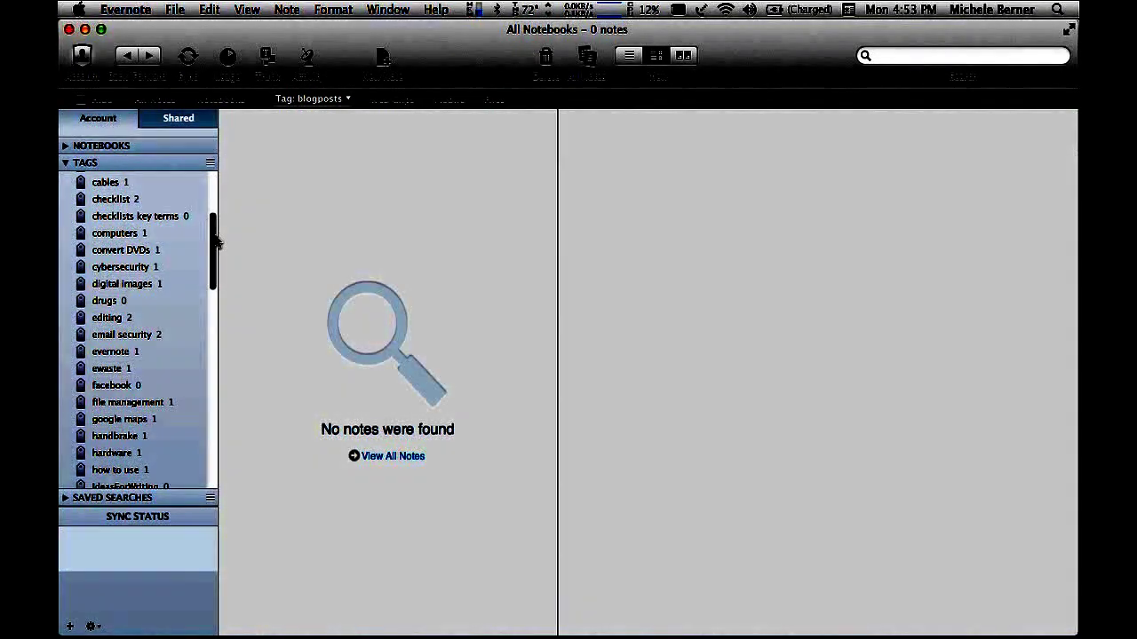
{"action": "left_click_drag", "start_coordinate": [213, 242], "coordinate": [199, 172]}
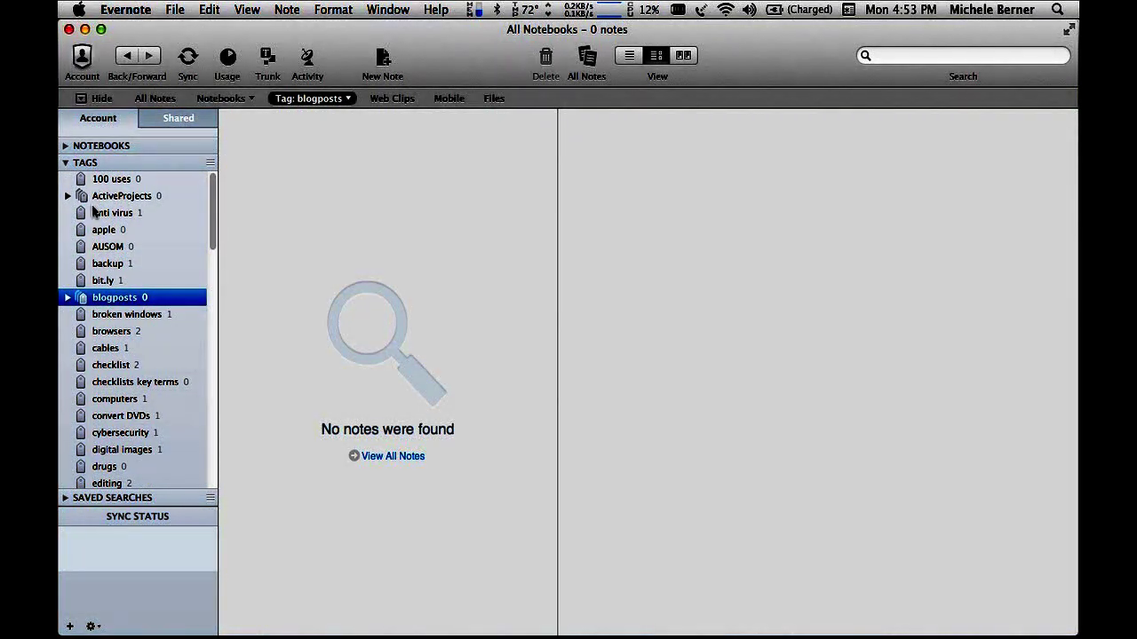
{"action": "left_click", "coordinate": [65, 146]}
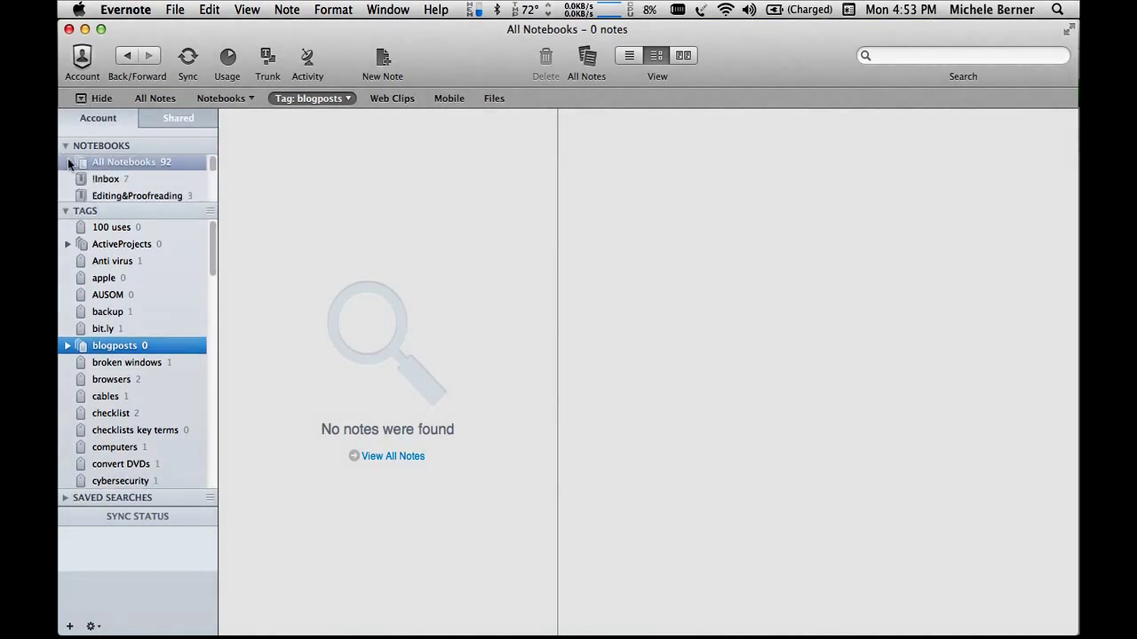
{"action": "left_click", "coordinate": [100, 181]}
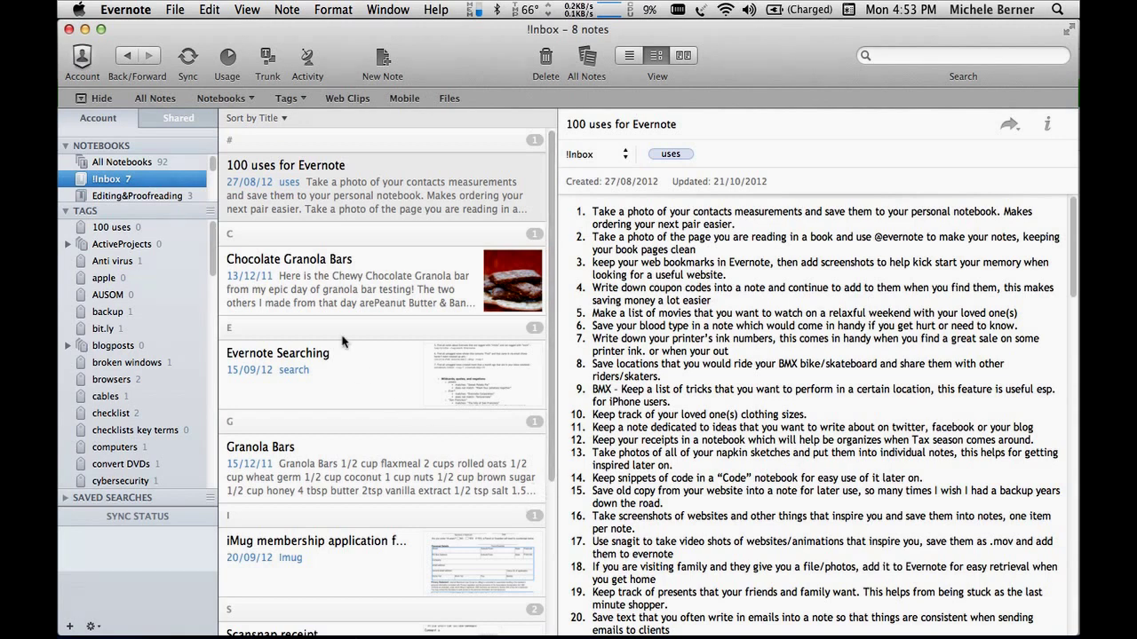
- View the Chocolate Granola Bars and Granola Bars notes in the !Inbox notebook
{"action": "left_click", "coordinate": [270, 281]}
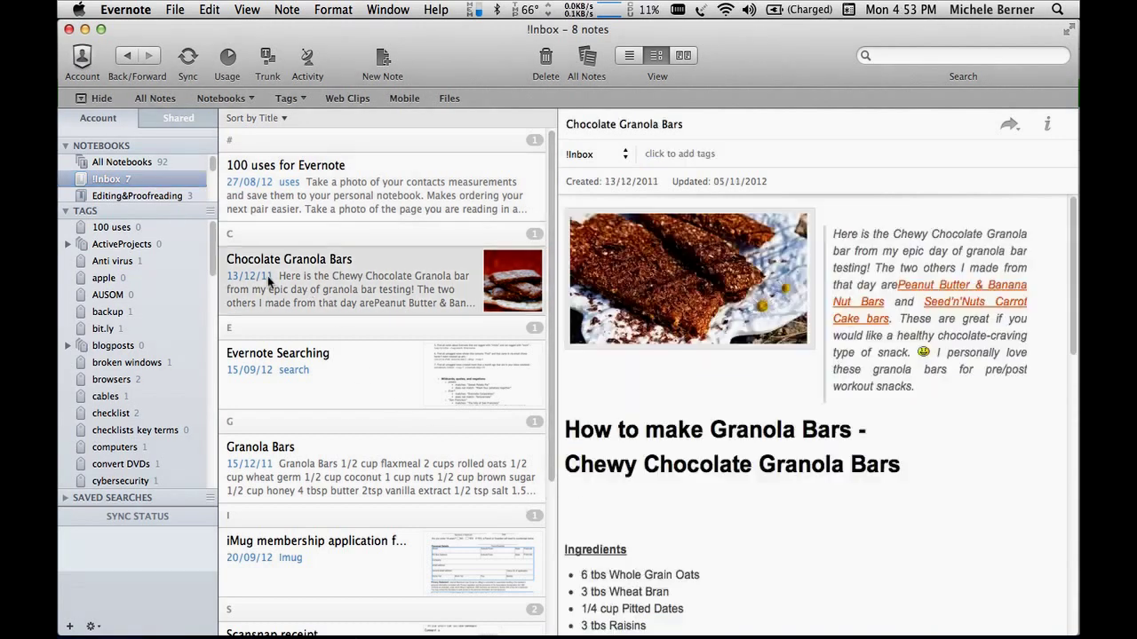
{"action": "left_click", "coordinate": [267, 475]}
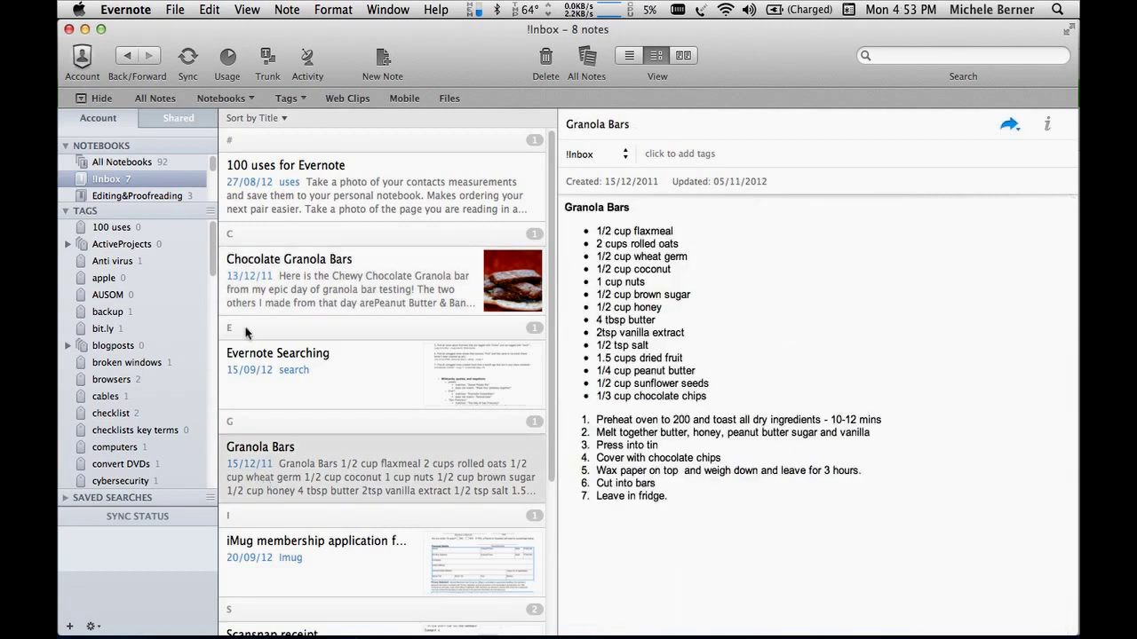
{"action": "left_click", "coordinate": [284, 289]}
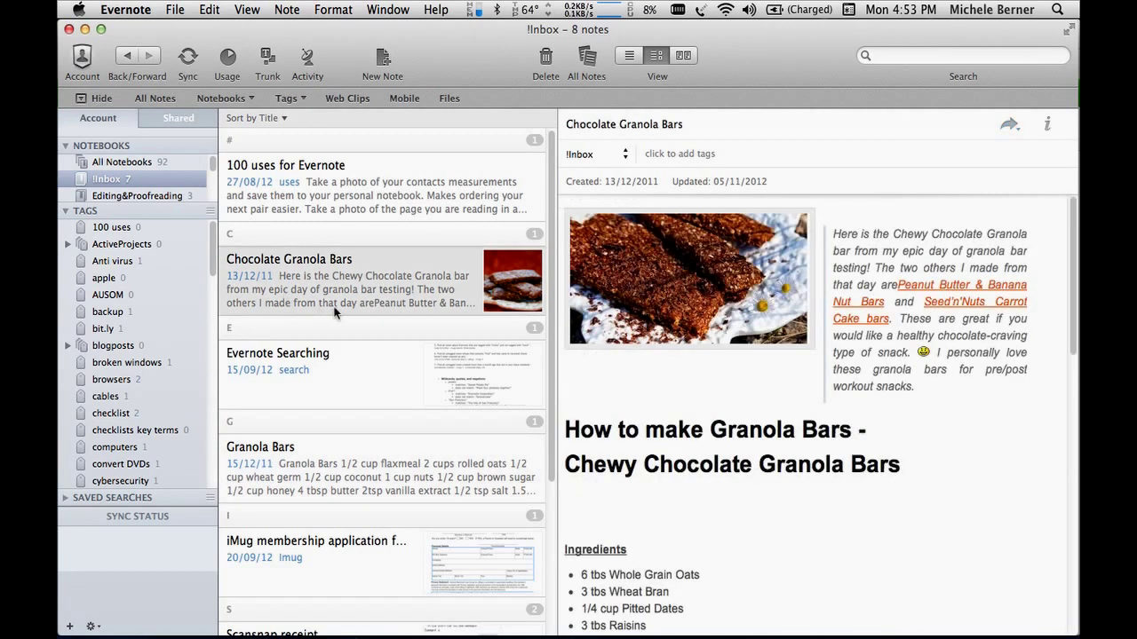
{"action": "left_click", "coordinate": [624, 154]}
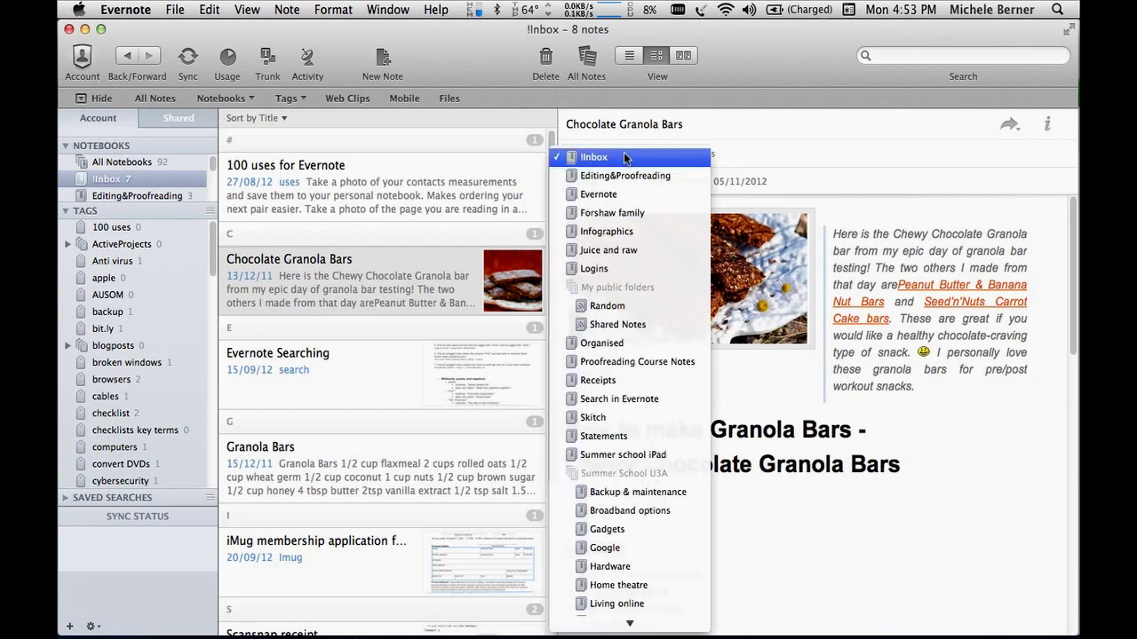
{"action": "mouse_move", "coordinate": [627, 624]}
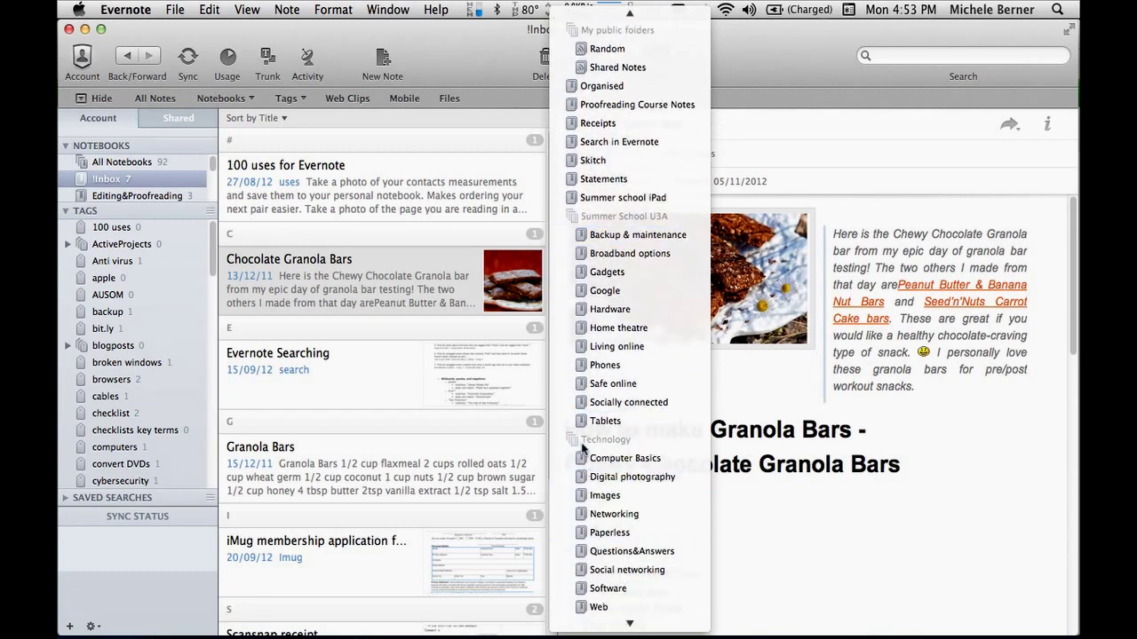
{"action": "key", "text": "Escape"}
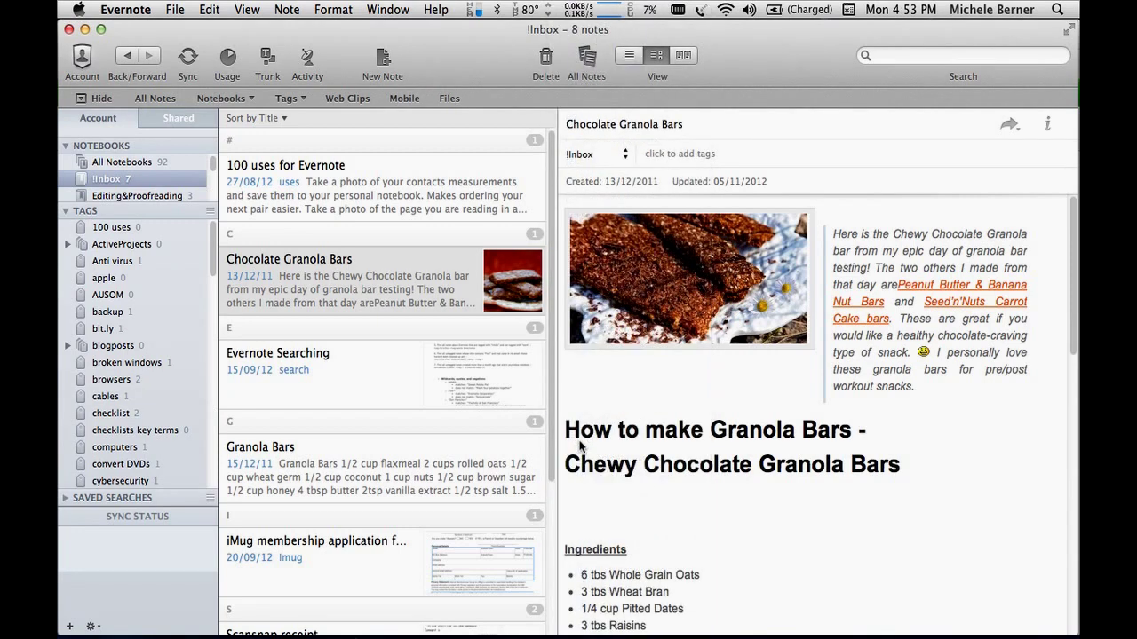
- Move the Chocolate Granola Bars note from !Inbox to the Juice and raw notebook
{"action": "left_click", "coordinate": [624, 154]}
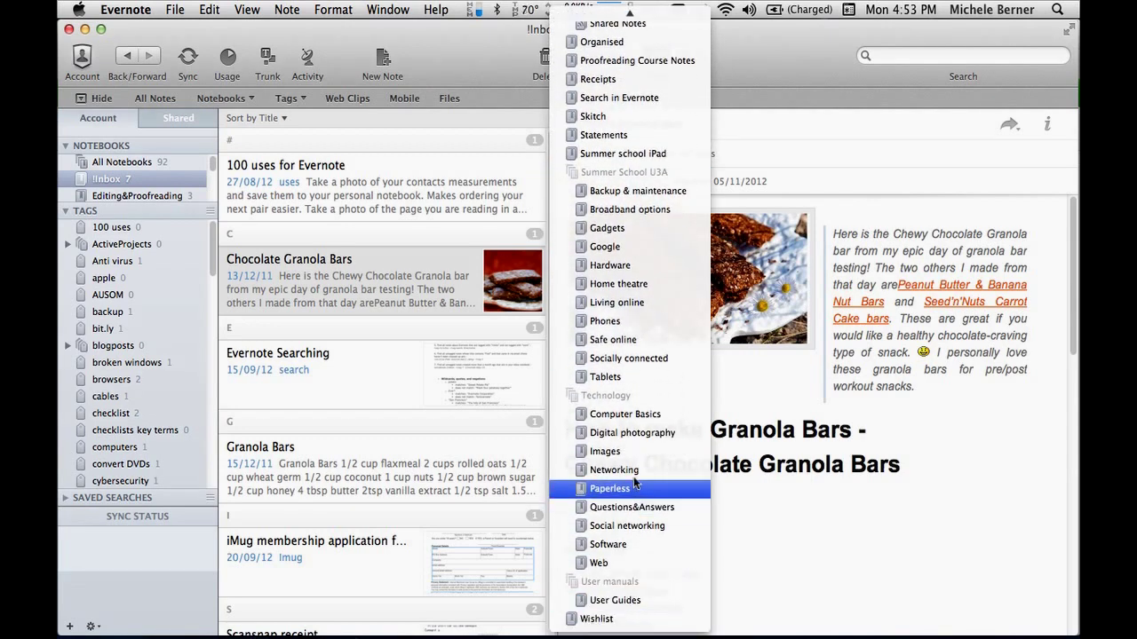
{"action": "scroll", "coordinate": [640, 268], "scroll_direction": "up", "scroll_amount": 3}
{"action": "scroll", "coordinate": [640, 268], "scroll_direction": "up", "scroll_amount": 2}
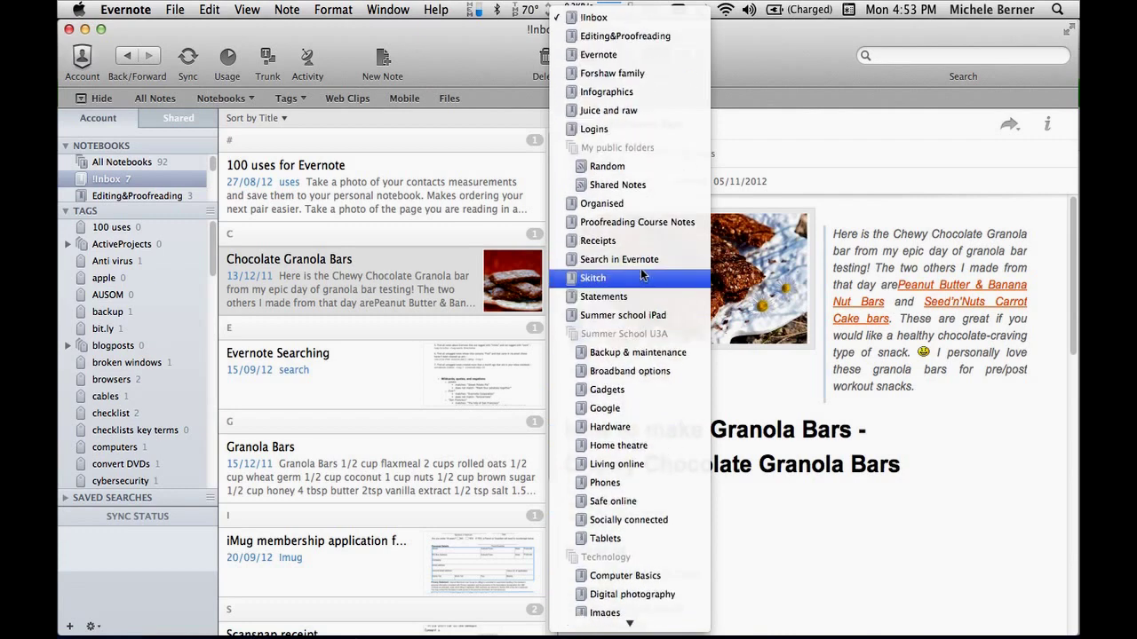
{"action": "left_click", "coordinate": [600, 110]}
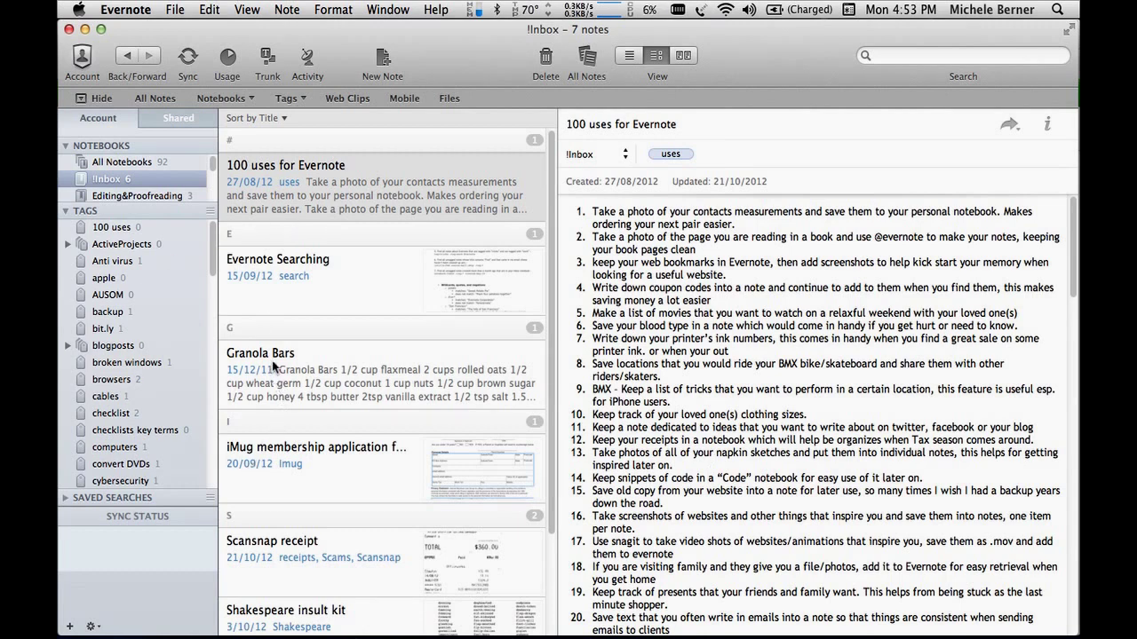
- Move the Granola Bars note from !Inbox to the Juice and raw notebook
{"action": "left_click", "coordinate": [347, 411]}
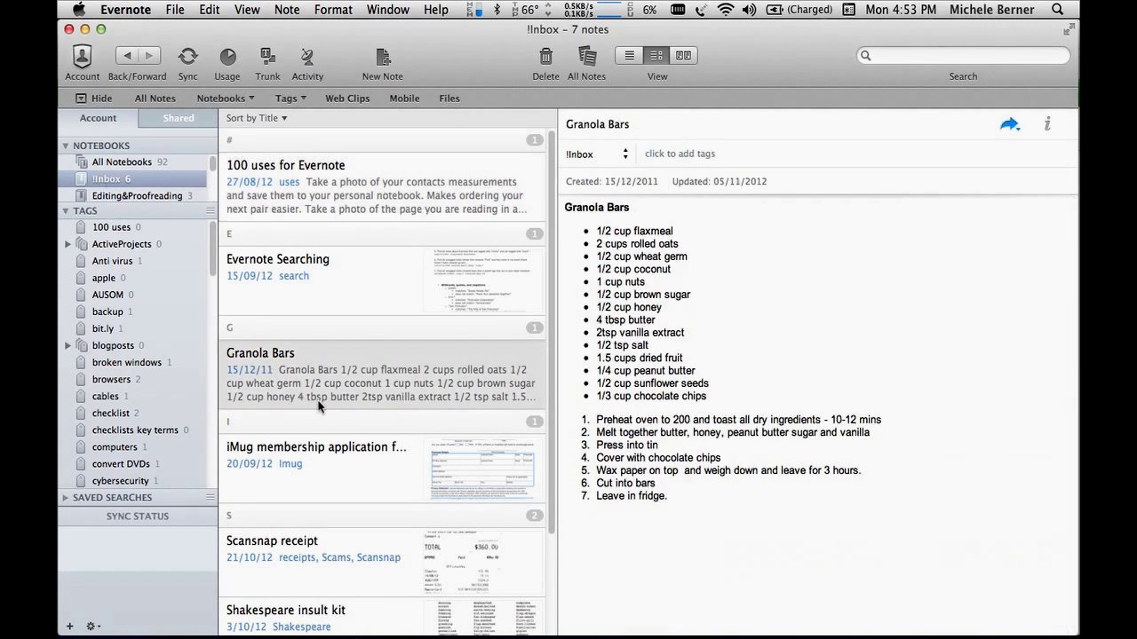
{"action": "left_click", "coordinate": [623, 156]}
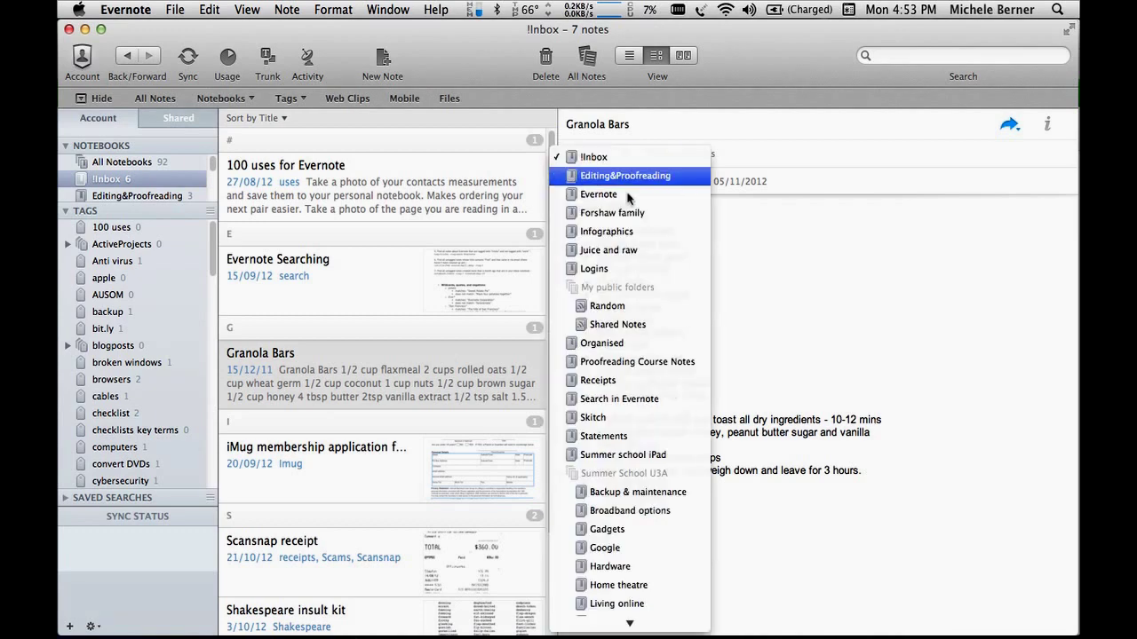
{"action": "left_click", "coordinate": [619, 251]}
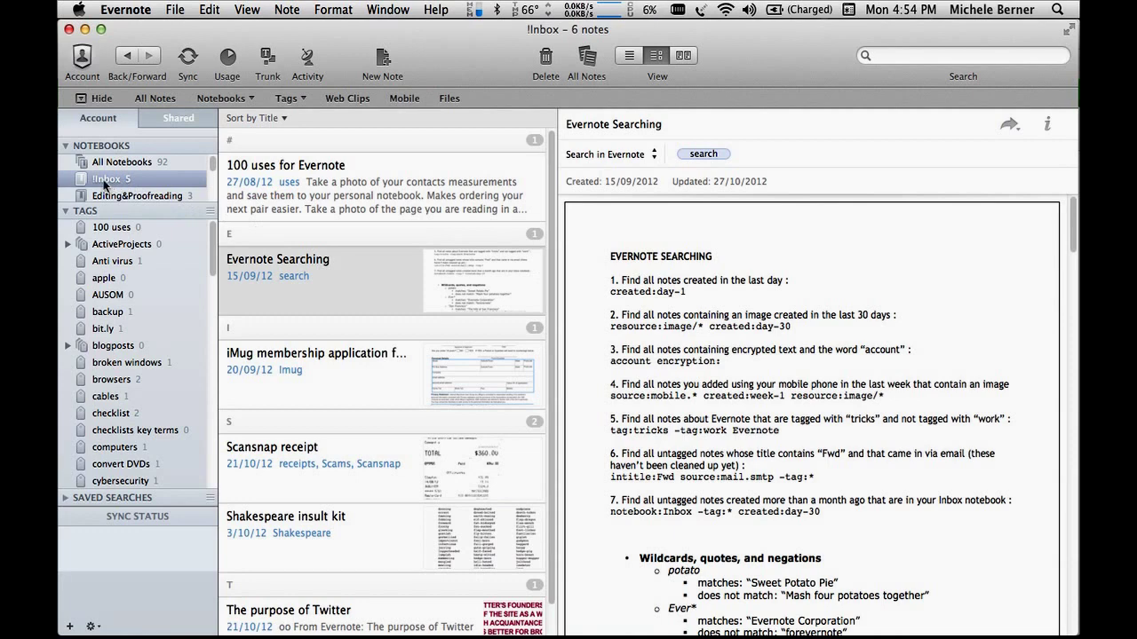
- Collapse the tag list and view the two granola bar notes inside the Juice and raw notebook
{"action": "left_click", "coordinate": [64, 215]}
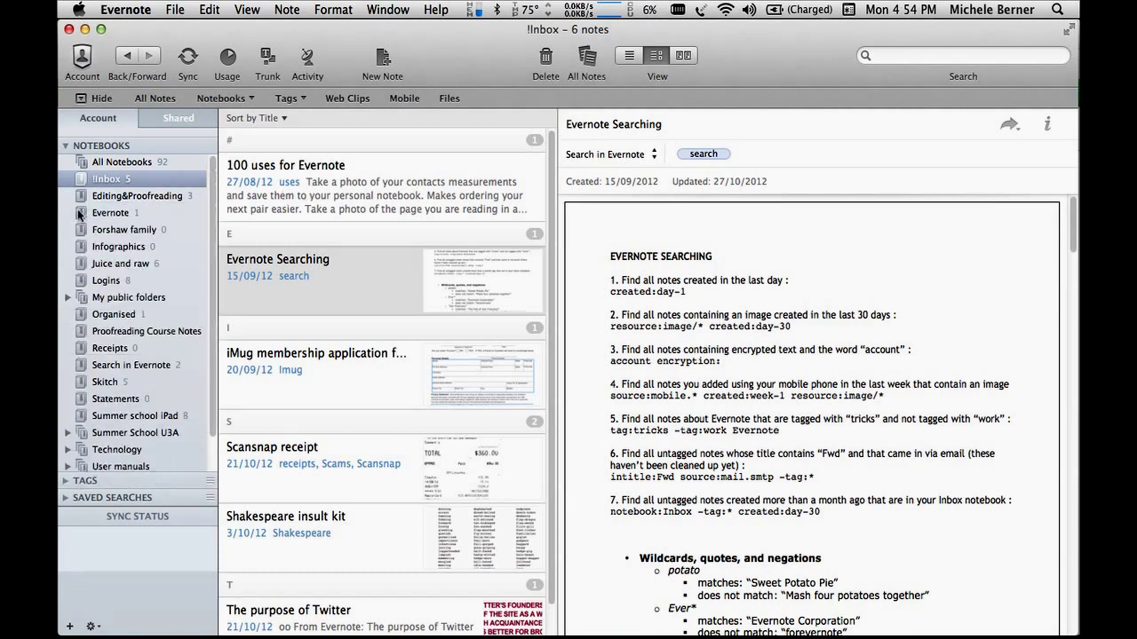
{"action": "left_click", "coordinate": [103, 266]}
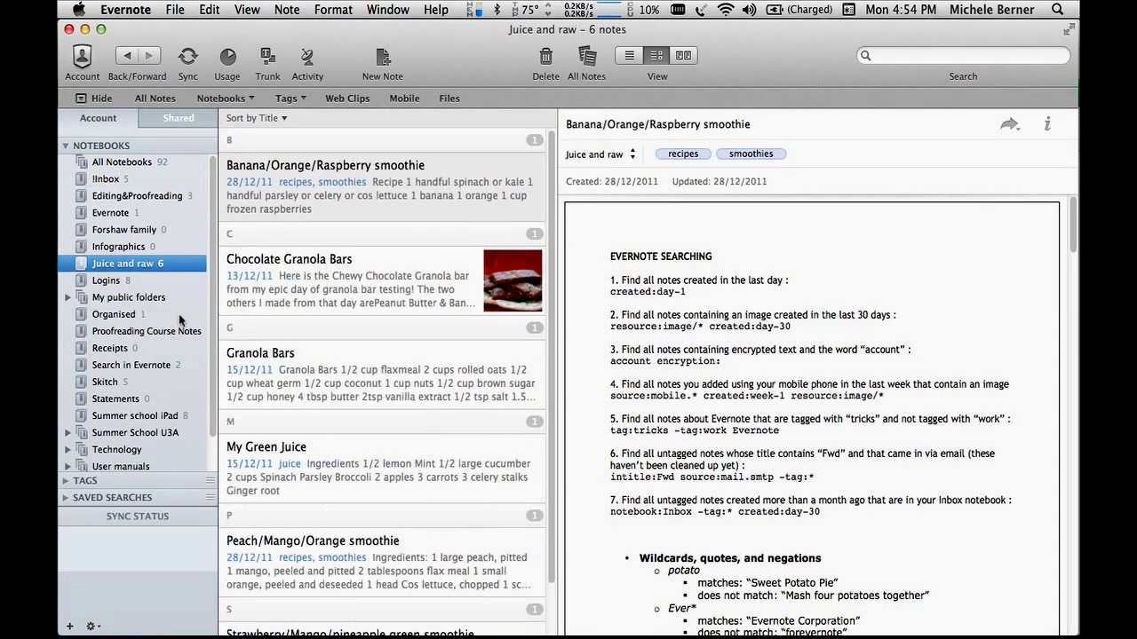
{"action": "left_click", "coordinate": [271, 267]}
{"action": "left_click", "coordinate": [251, 381]}
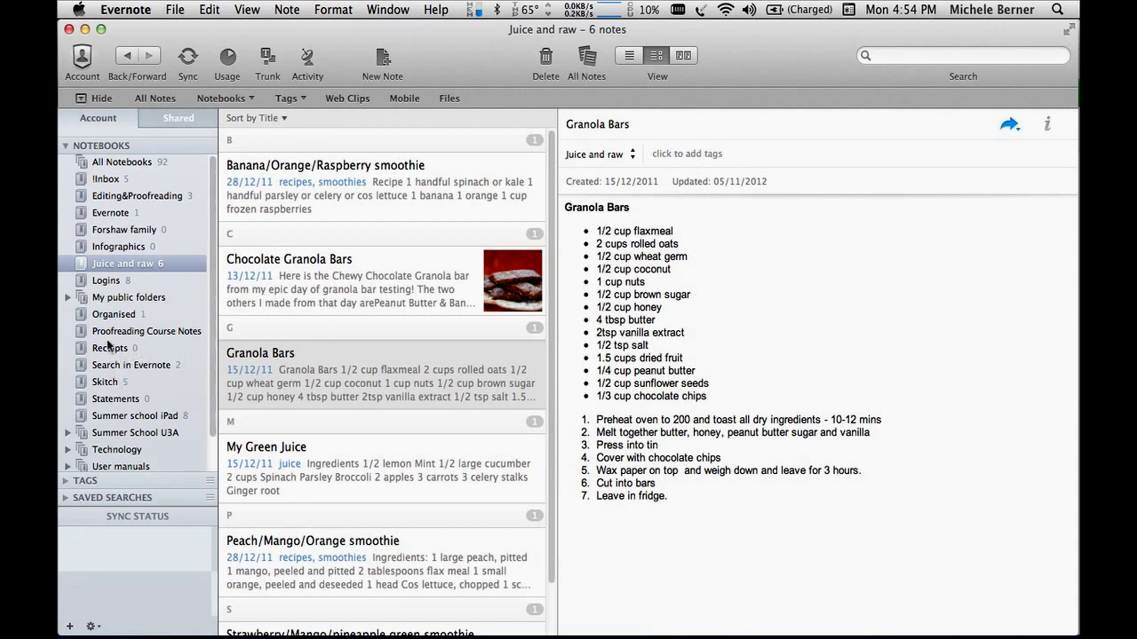
- Expand the tag list and filter the Juice and raw notebook by the recipes tag
{"action": "scroll", "coordinate": [213, 331], "scroll_direction": "down", "scroll_amount": 2}
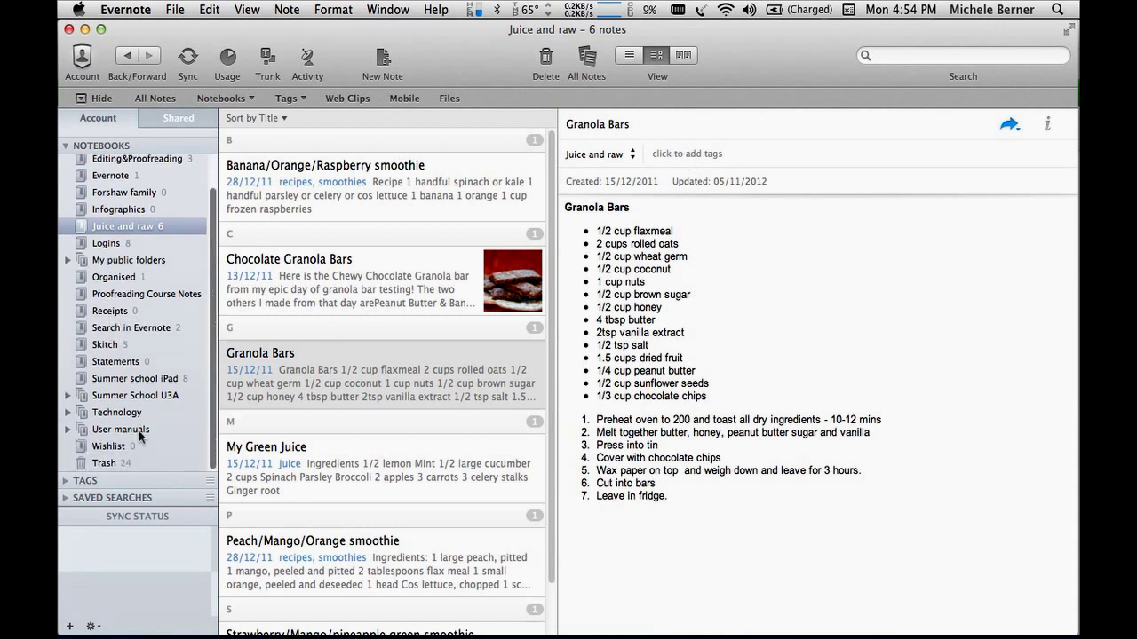
{"action": "left_click", "coordinate": [65, 482]}
{"action": "scroll", "coordinate": [124, 432], "scroll_direction": "down", "scroll_amount": 10}
{"action": "scroll", "coordinate": [118, 436], "scroll_direction": "down", "scroll_amount": 10}
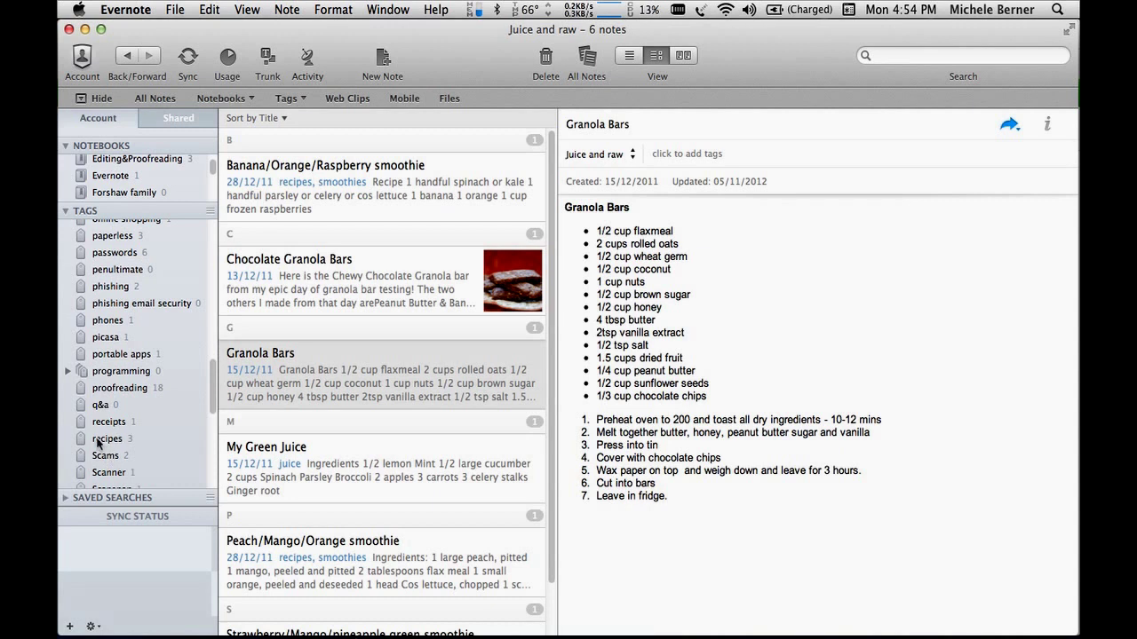
{"action": "left_click", "coordinate": [105, 441]}
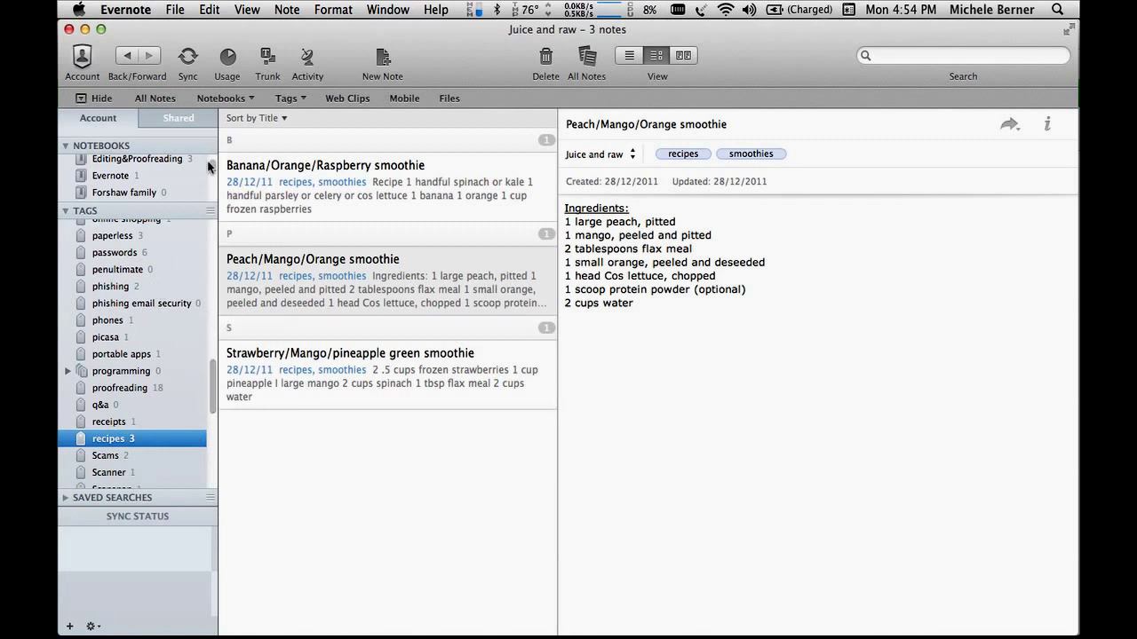
- Enlarge the notebook list and display all notes in the Juice and raw notebook without the recipes filter
{"action": "scroll", "coordinate": [213, 175], "scroll_direction": "up", "scroll_amount": 2}
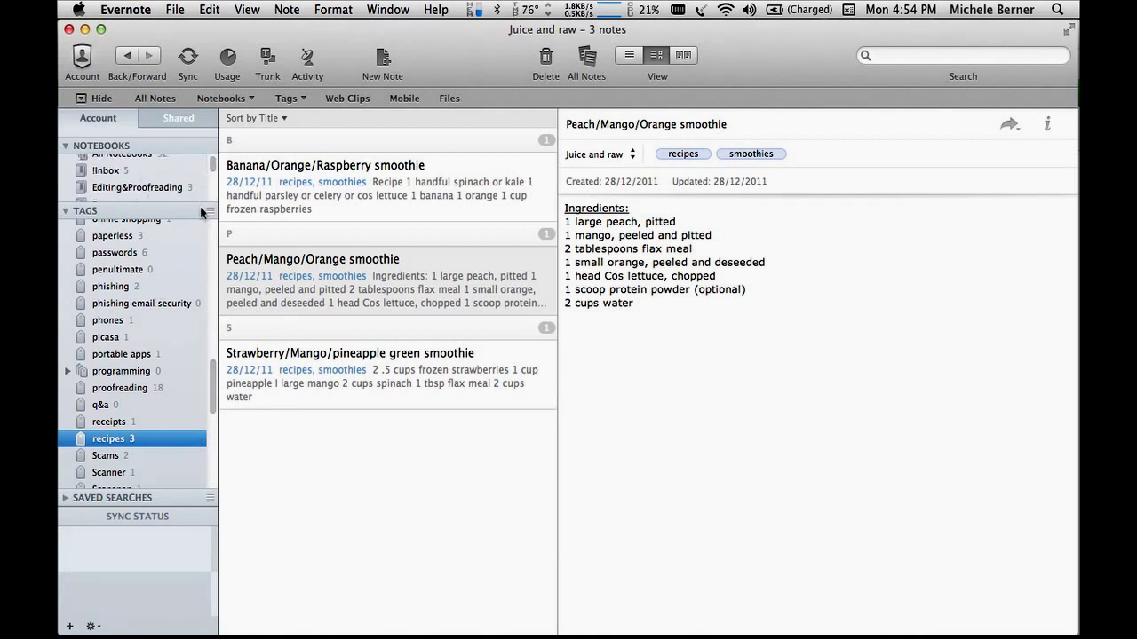
{"action": "left_click_drag", "start_coordinate": [165, 216], "coordinate": [146, 289]}
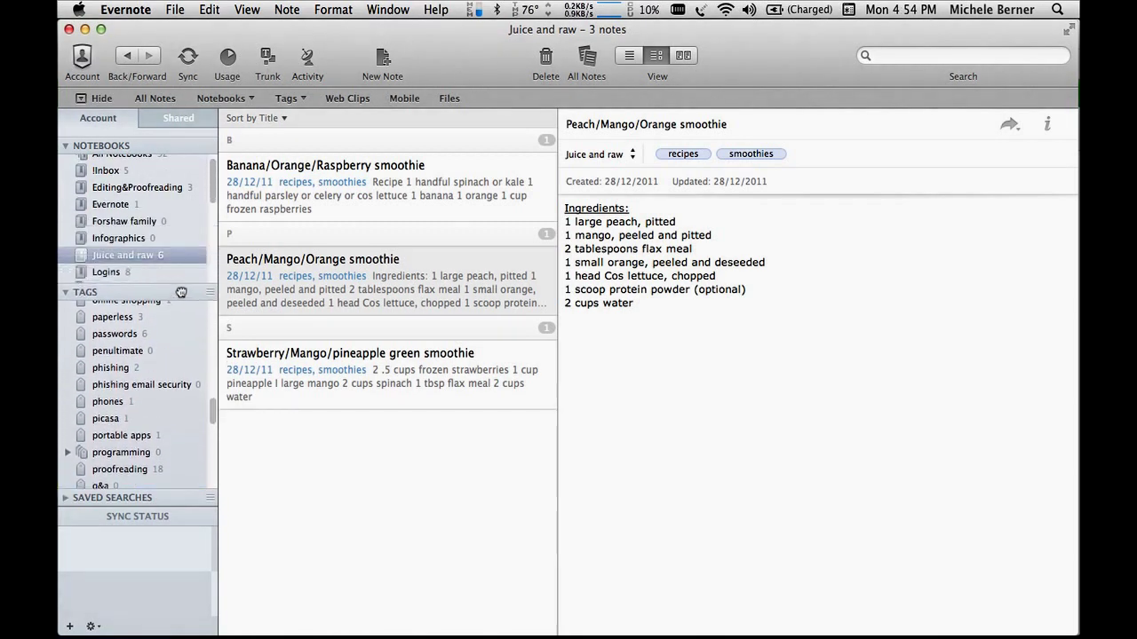
{"action": "left_click", "coordinate": [140, 257]}
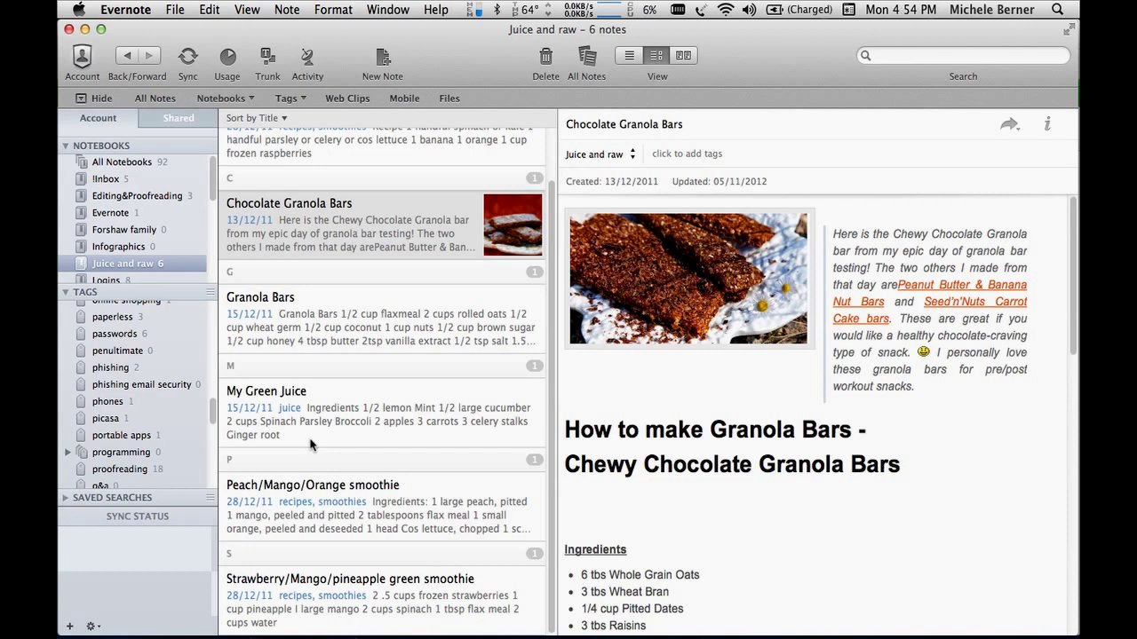
- Add the recipes tag to the Chocolate Granola Bars note from the tag suggestions, and remove it again
{"action": "left_click", "coordinate": [706, 155]}
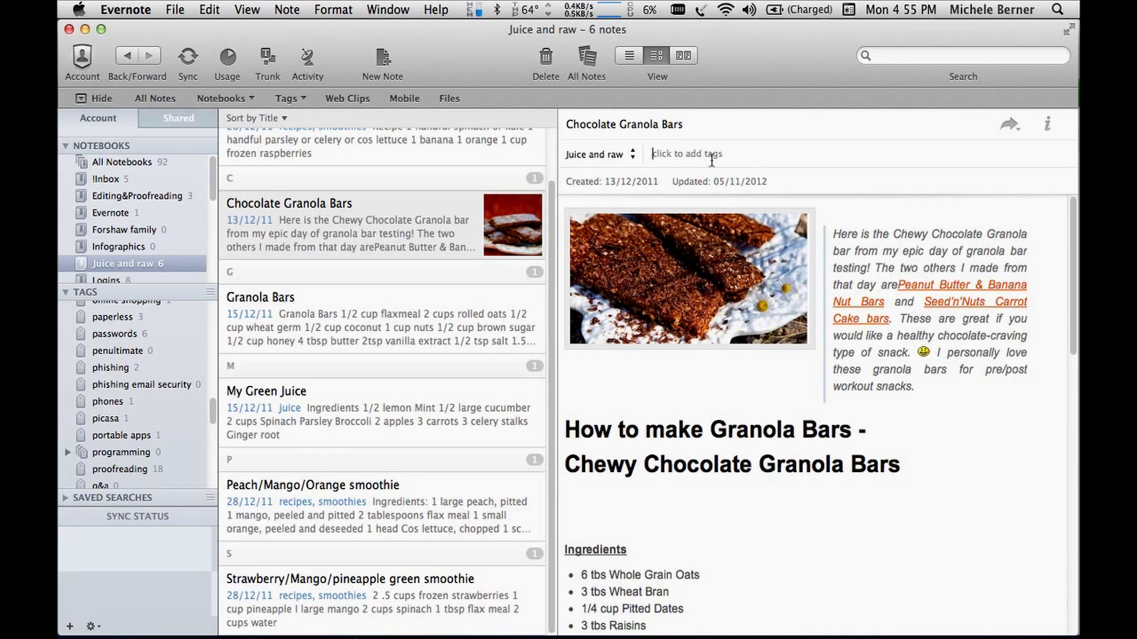
{"action": "type", "text": "receipts"}
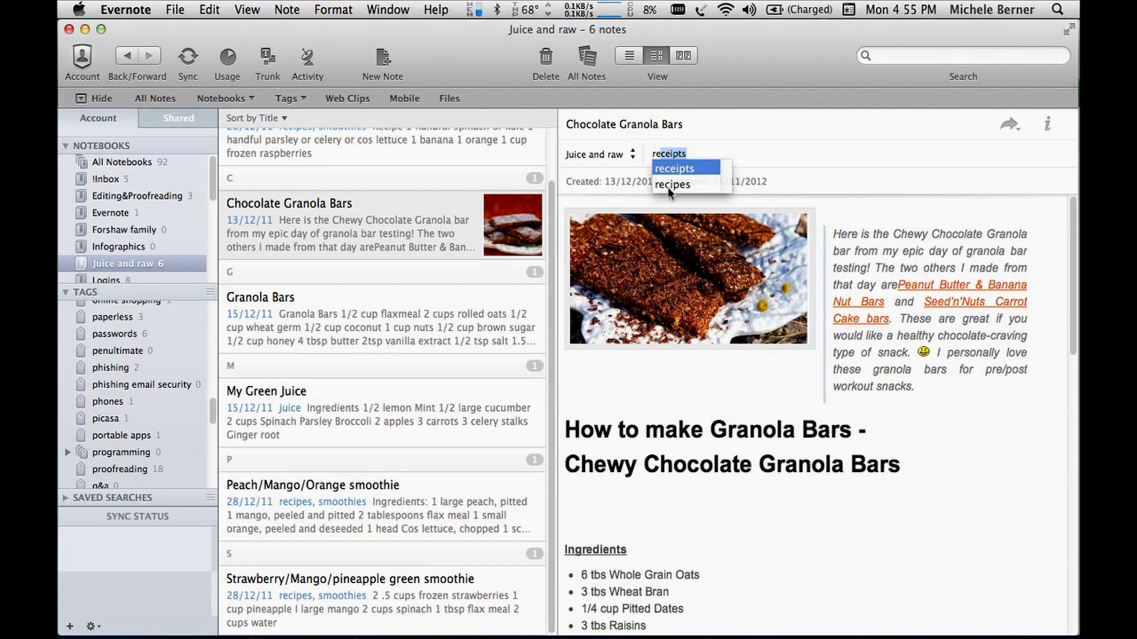
{"action": "key", "text": "Down"}
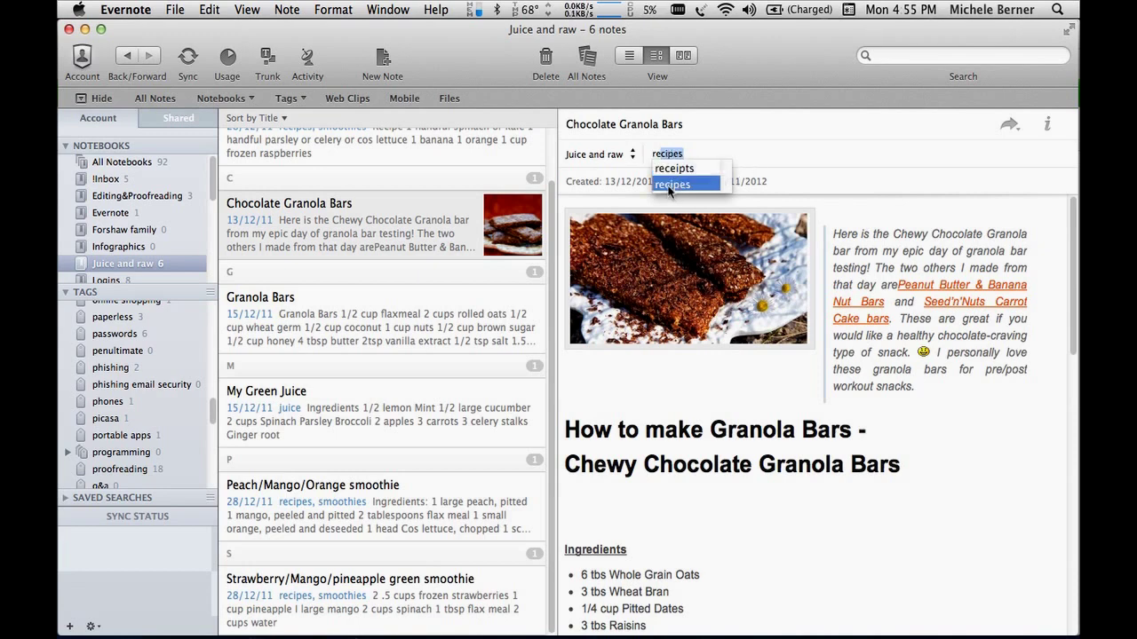
{"action": "key", "text": "Return"}
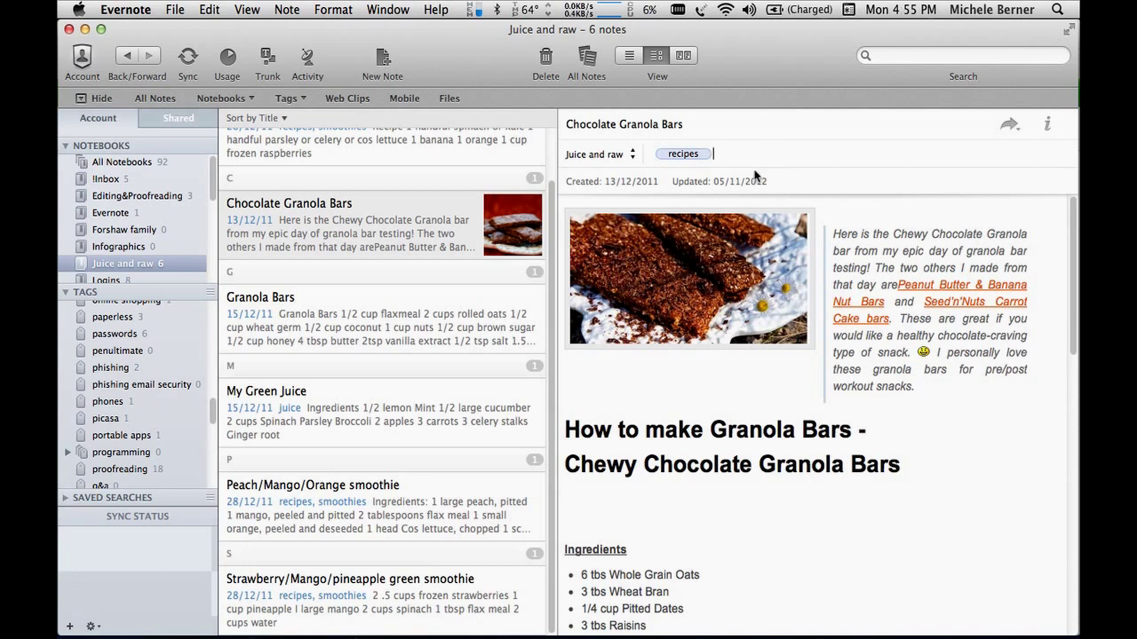
{"action": "key", "text": "BackSpace"}
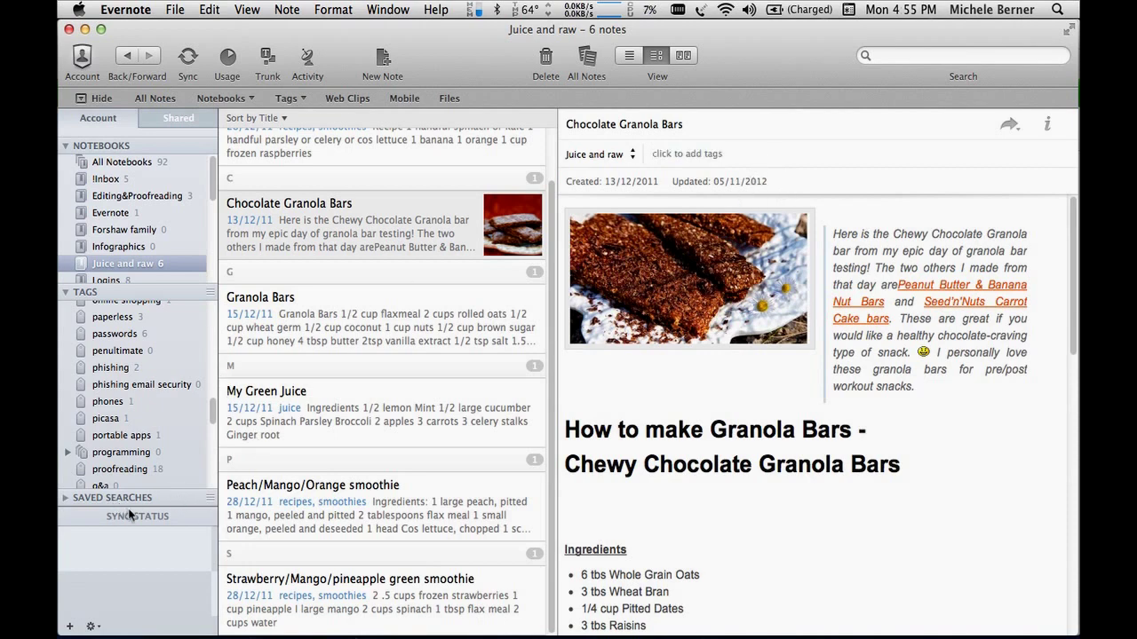
- Apply the recipes tag to the Chocolate Granola Bars and Granola Bars notes together, and check the tag on each note
{"action": "left_click", "coordinate": [272, 324], "text": "super"}
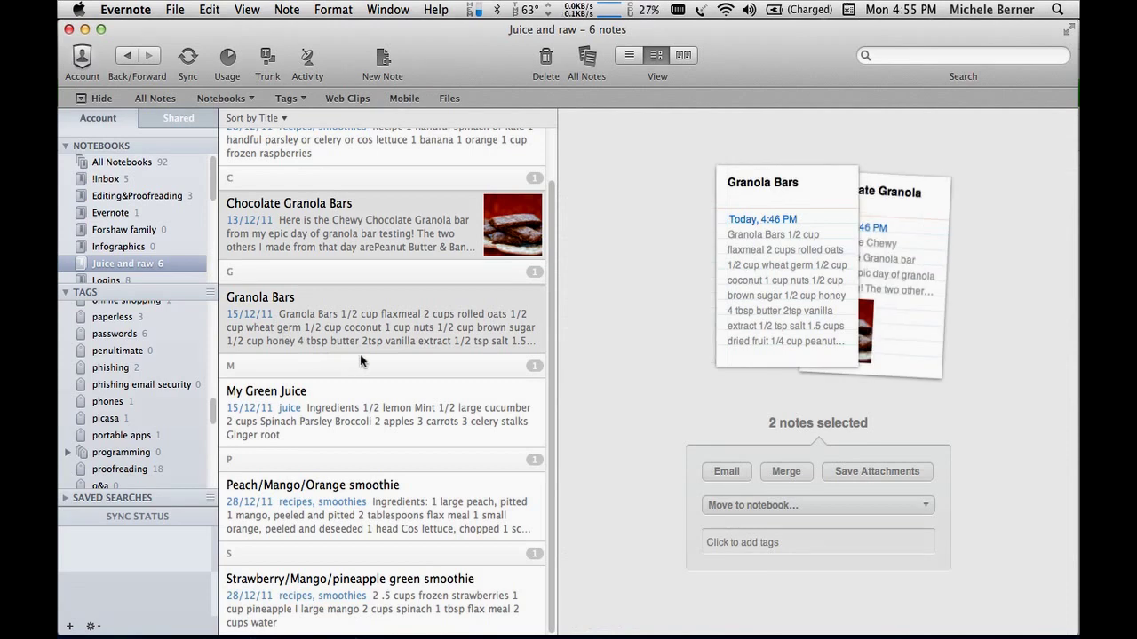
{"action": "left_click", "coordinate": [267, 316]}
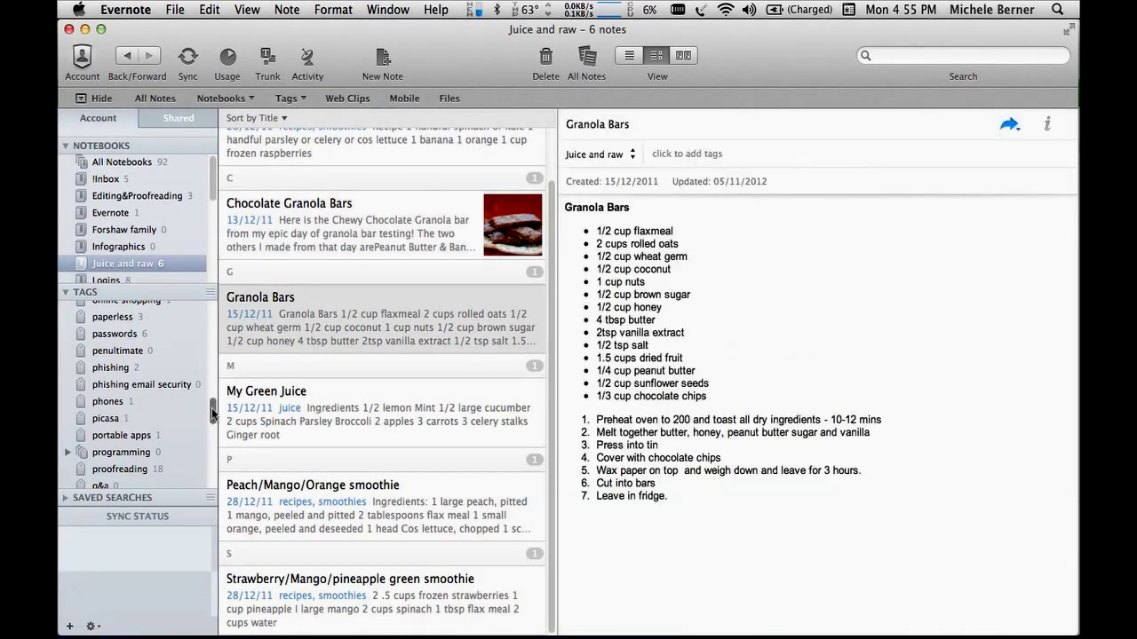
{"action": "left_click_drag", "start_coordinate": [214, 414], "coordinate": [213, 434]}
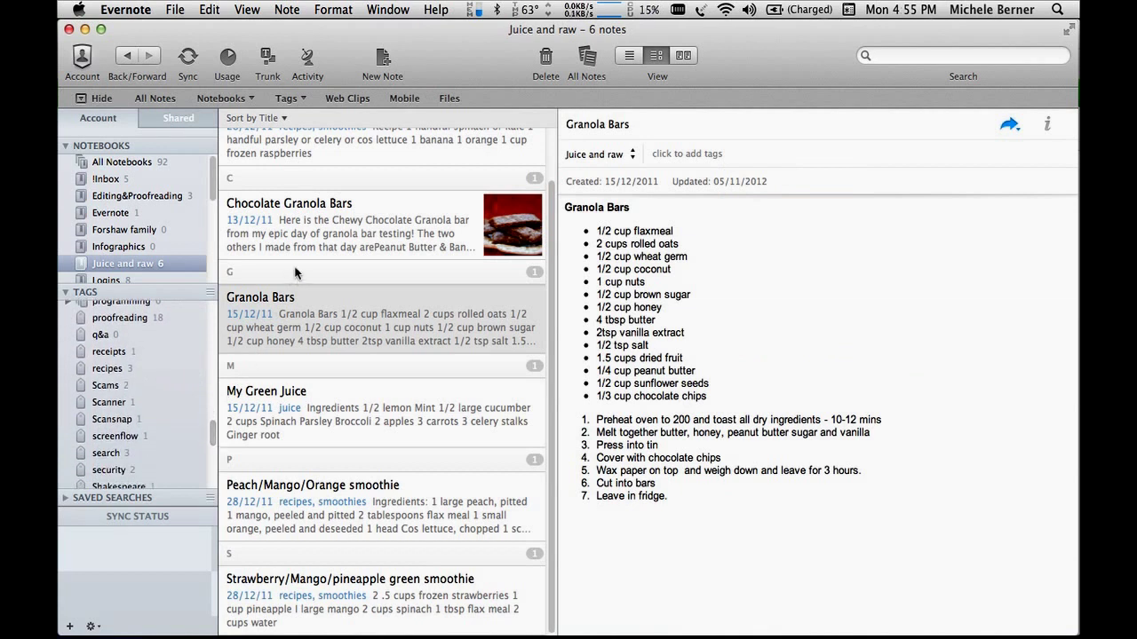
{"action": "left_click", "coordinate": [288, 244], "text": "super"}
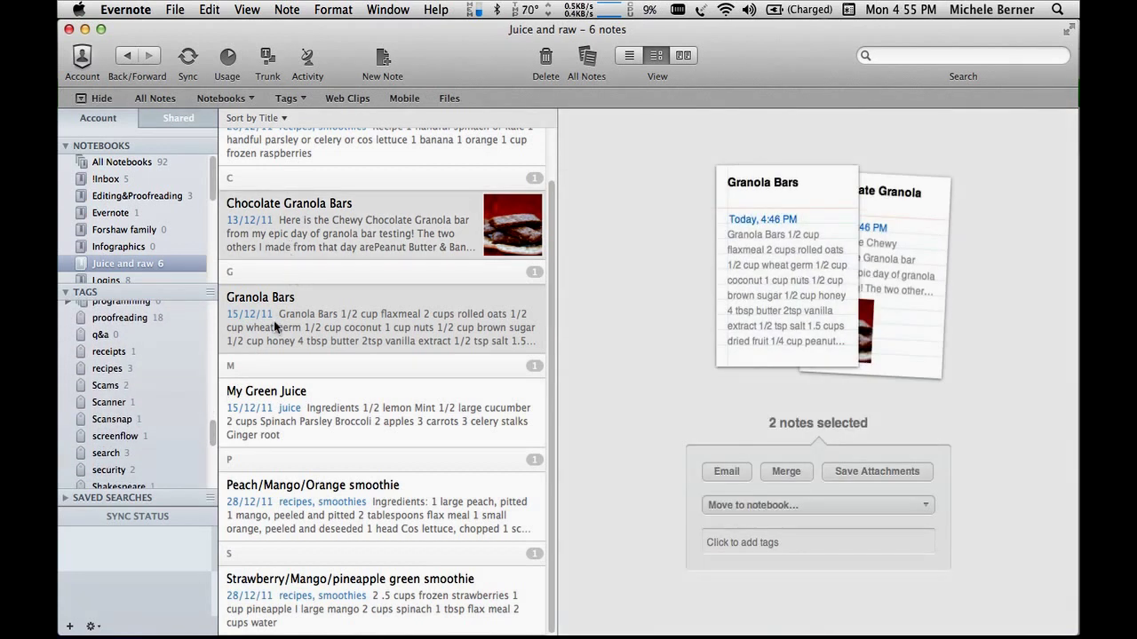
{"action": "left_click_drag", "start_coordinate": [273, 320], "coordinate": [116, 373]}
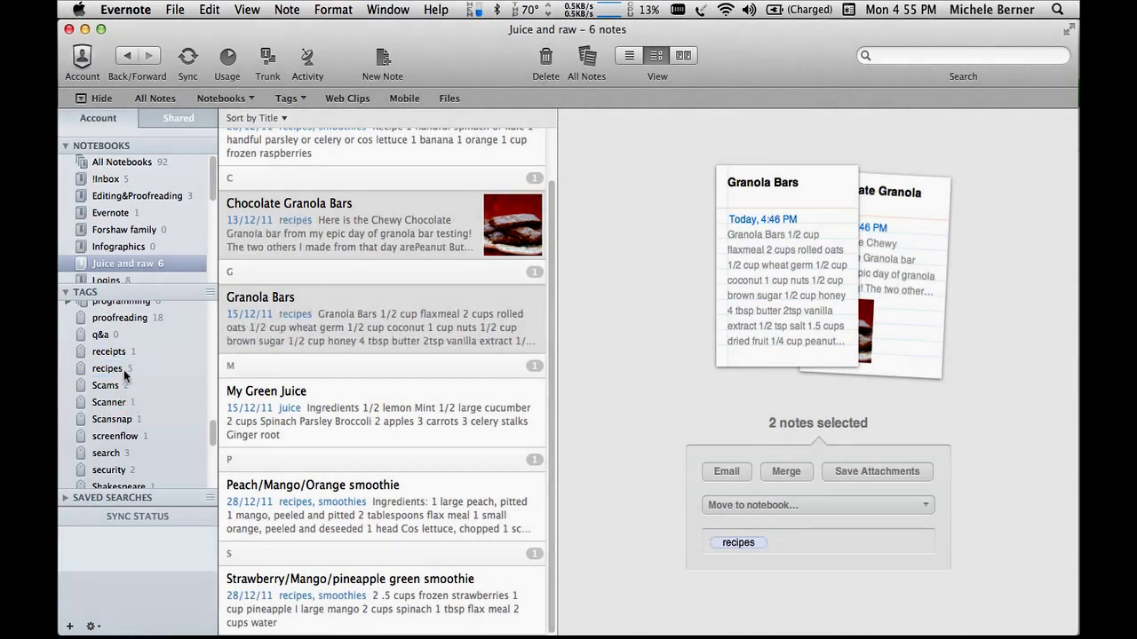
{"action": "left_click", "coordinate": [476, 248]}
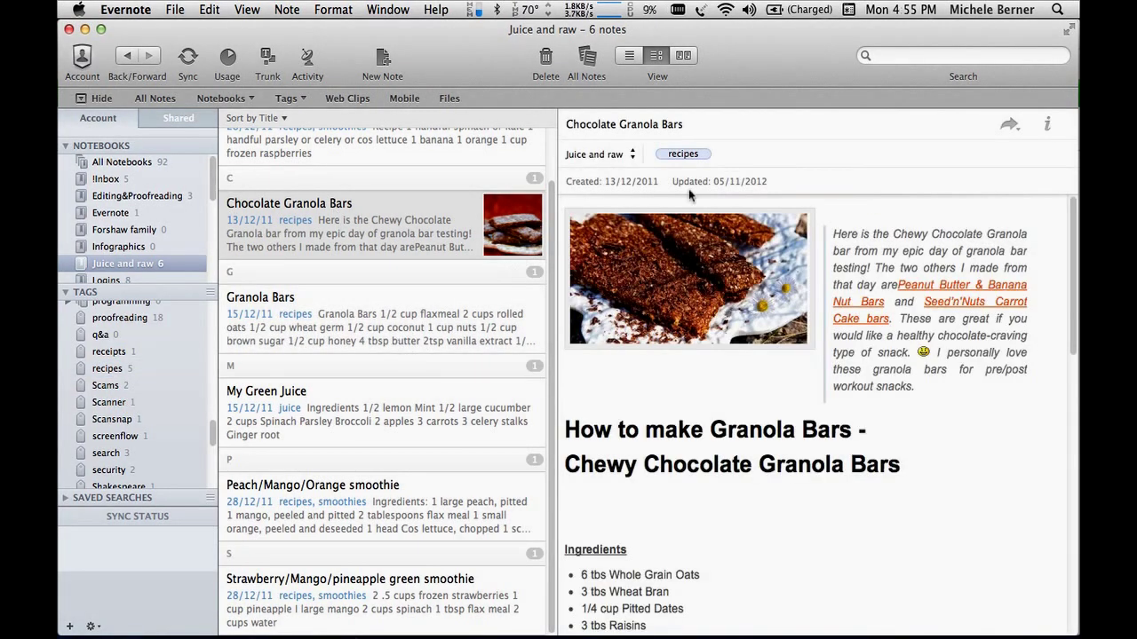
{"action": "left_click", "coordinate": [408, 329]}
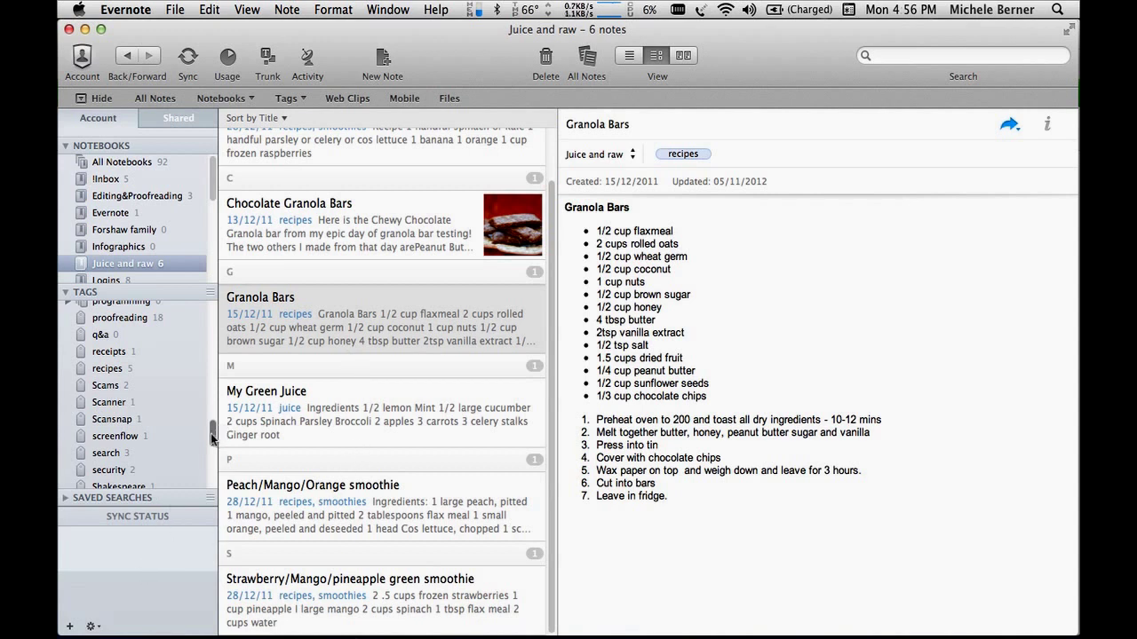
- Sync the account, switch to Evernote Web in Chrome and check both granola bar notes in the Juice and raw notebook
{"action": "left_click_drag", "start_coordinate": [212, 432], "coordinate": [211, 489]}
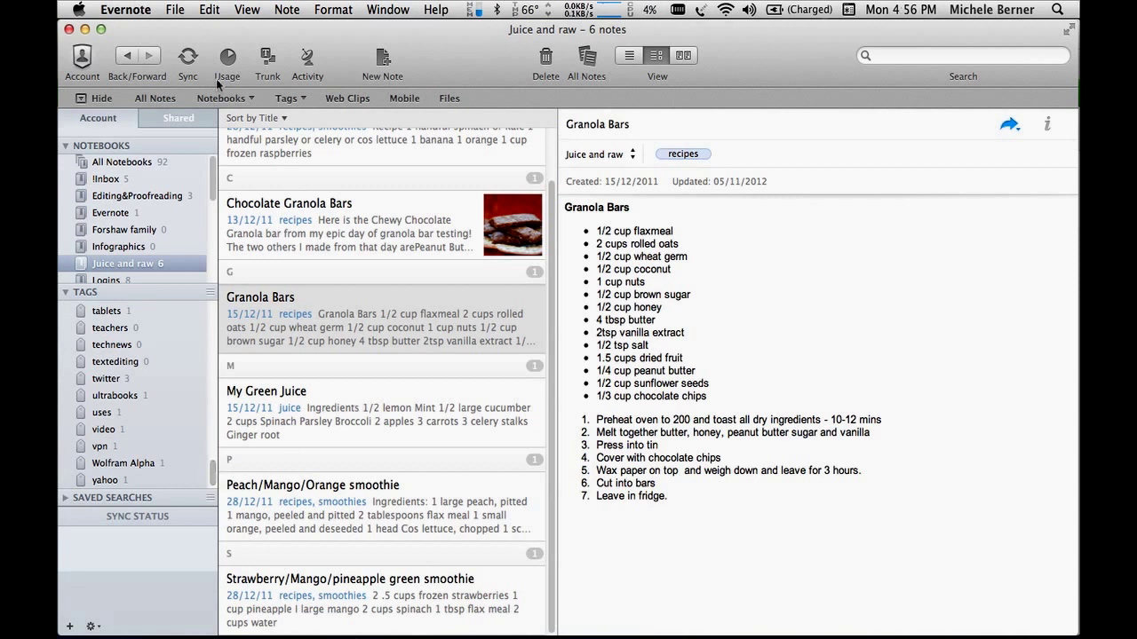
{"action": "left_click", "coordinate": [188, 56]}
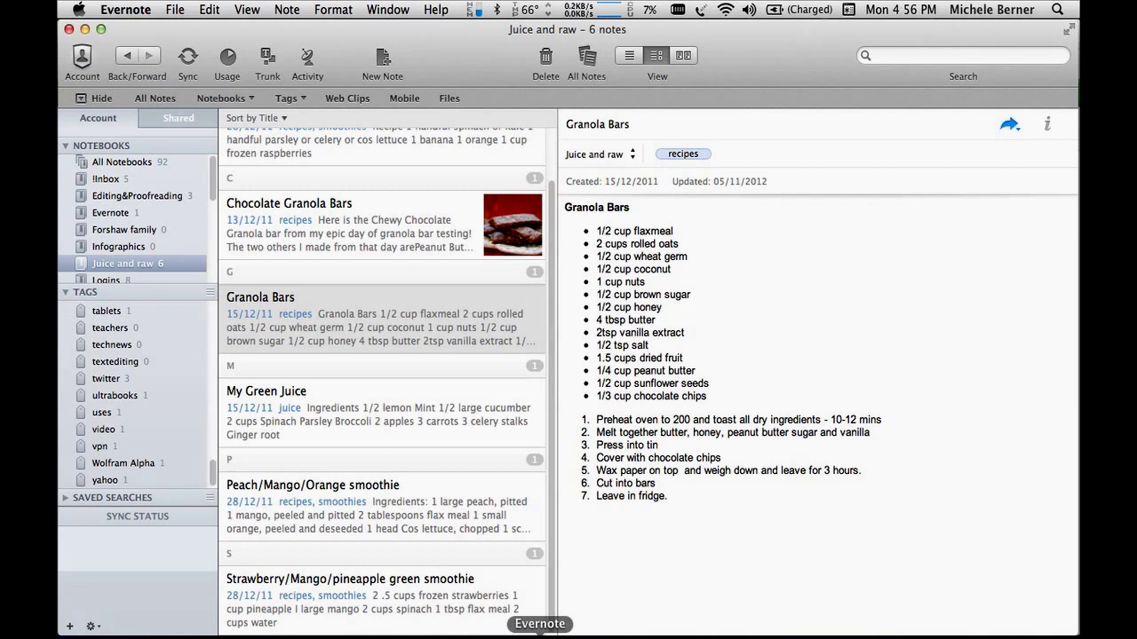
{"action": "left_click", "coordinate": [254, 633]}
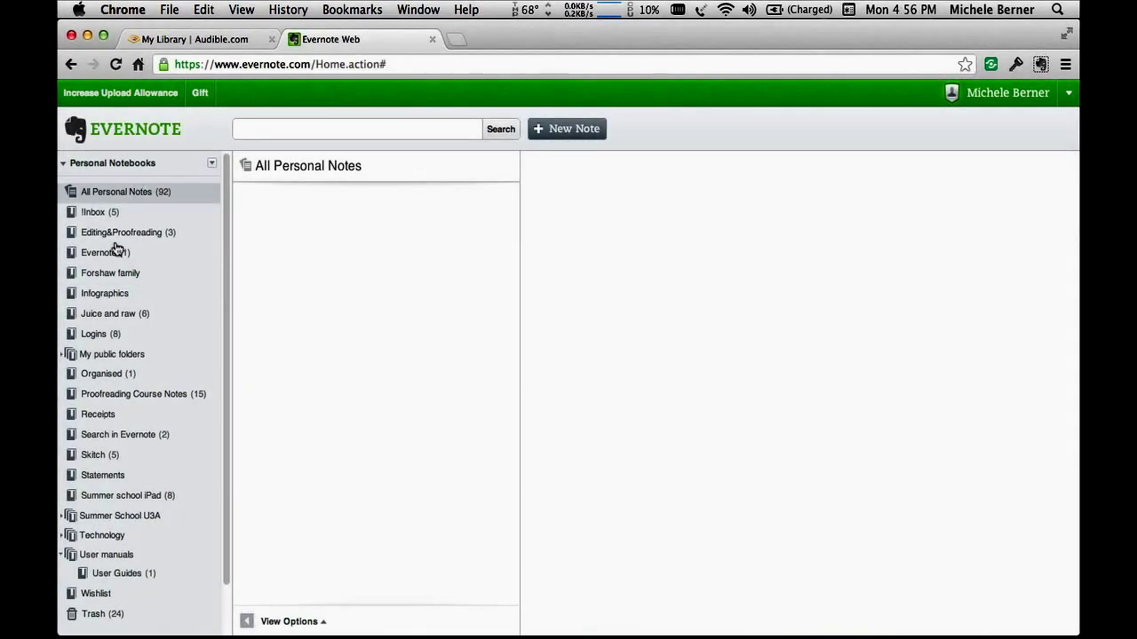
{"action": "left_click", "coordinate": [117, 316]}
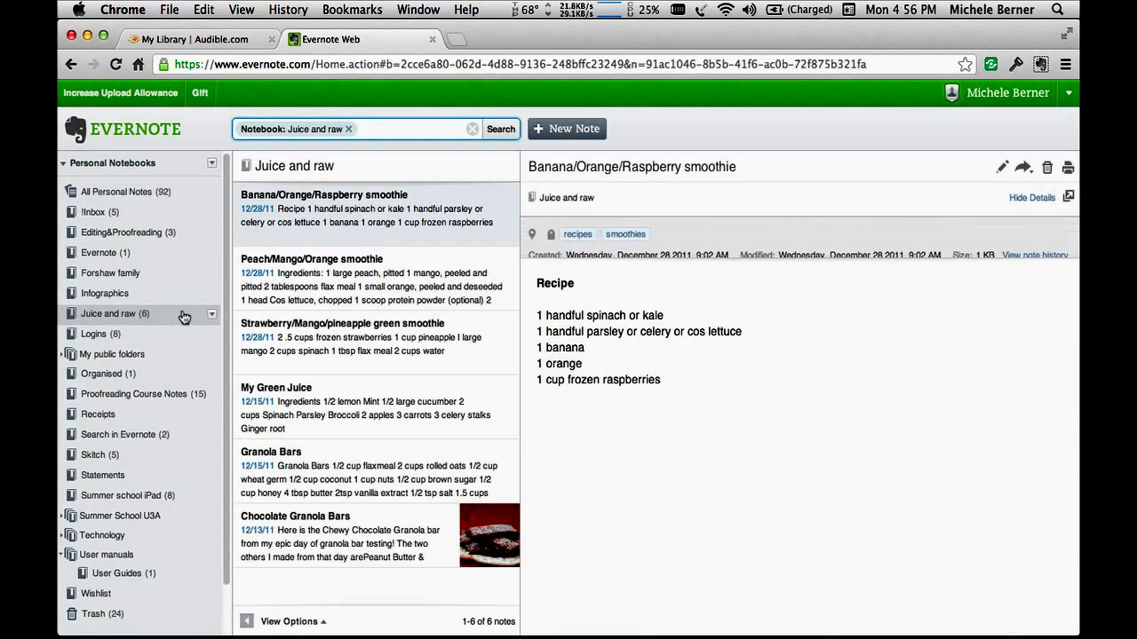
{"action": "left_click", "coordinate": [255, 479]}
{"action": "left_click", "coordinate": [258, 546]}
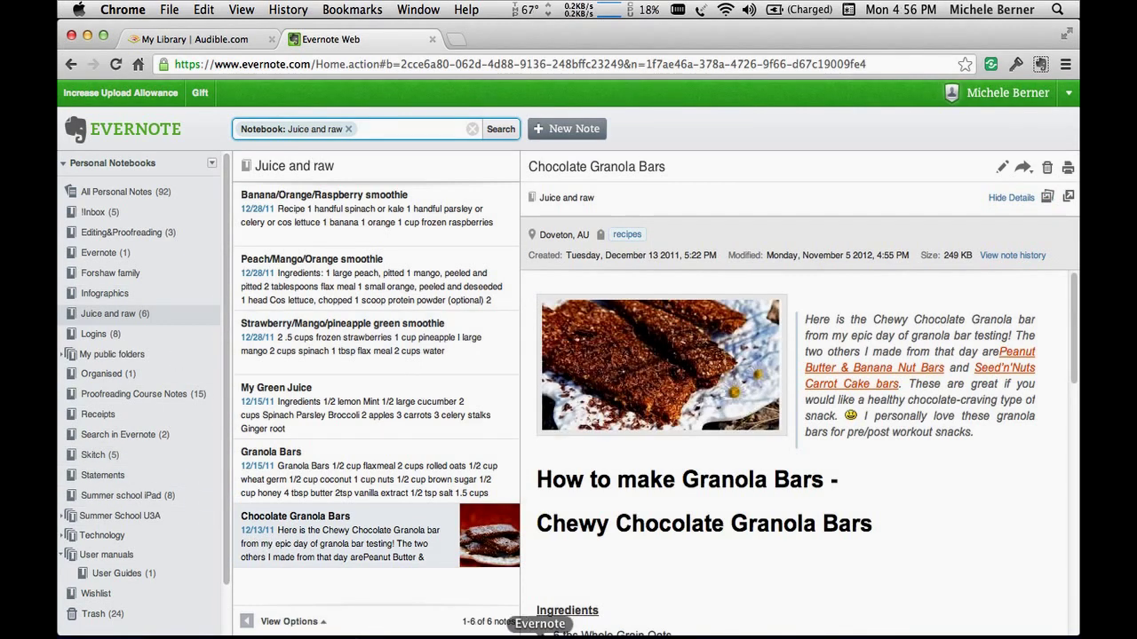
- Switch back to the Evernote desktop app, collapse the notebook list and expand the programming and blogposts tags to view their nested tags
{"action": "left_click", "coordinate": [540, 634]}
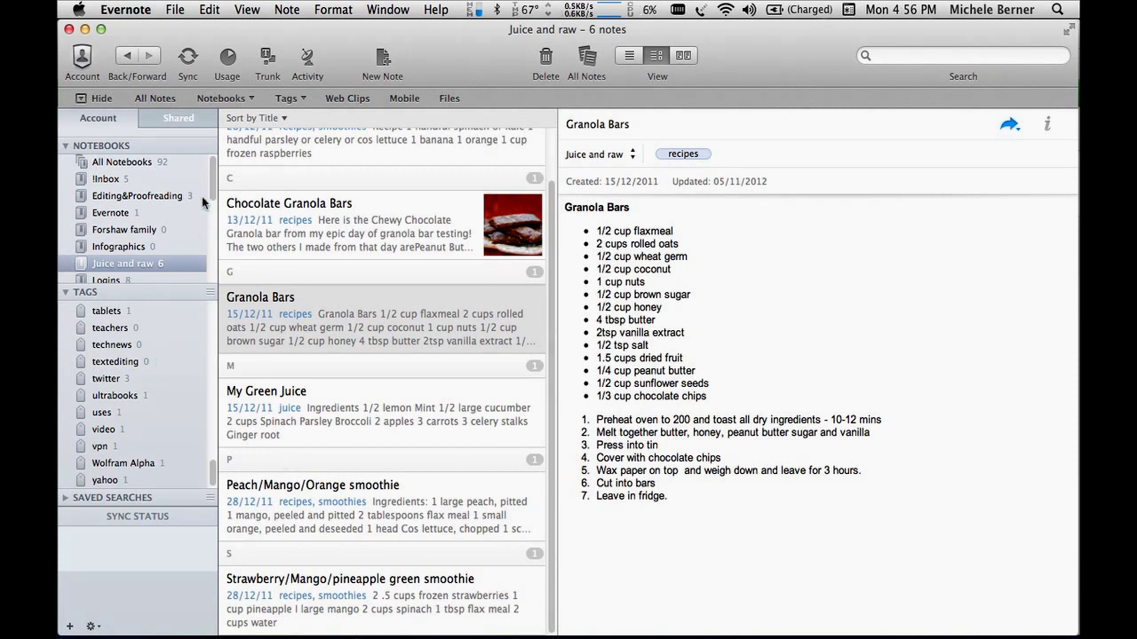
{"action": "left_click", "coordinate": [64, 146]}
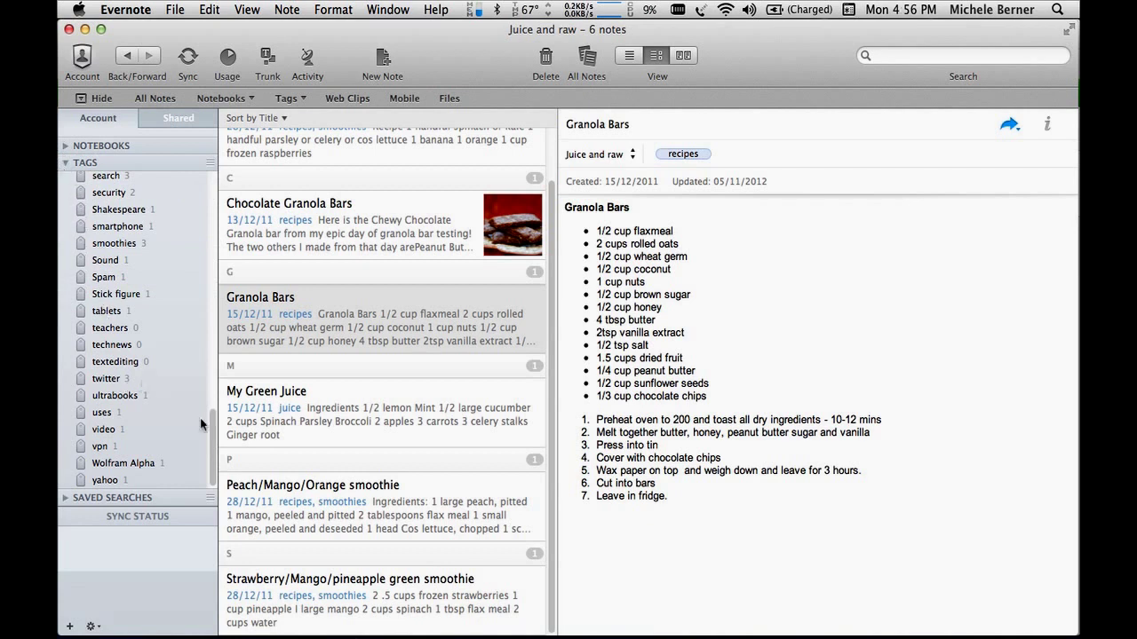
{"action": "left_click_drag", "start_coordinate": [214, 428], "coordinate": [213, 360]}
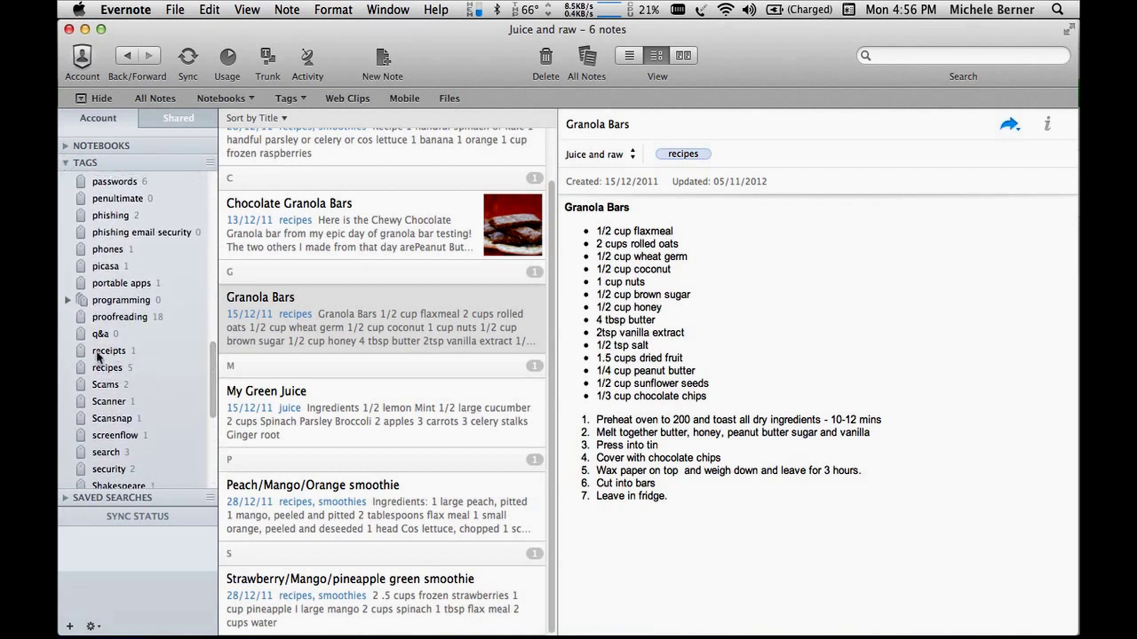
{"action": "left_click", "coordinate": [68, 302]}
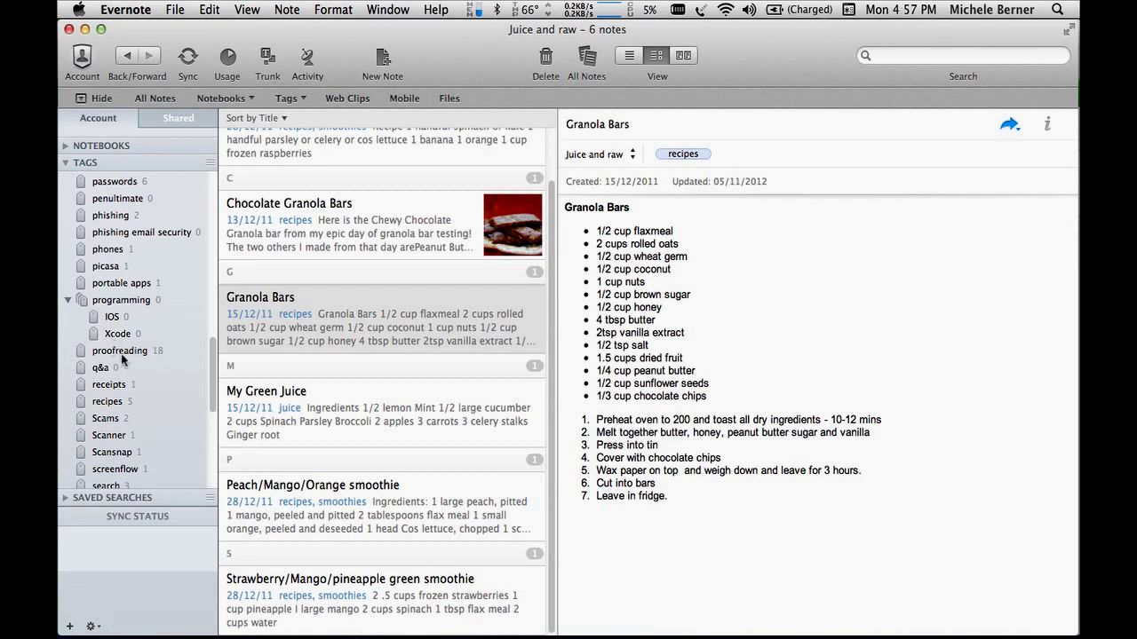
{"action": "left_click_drag", "start_coordinate": [214, 382], "coordinate": [213, 236]}
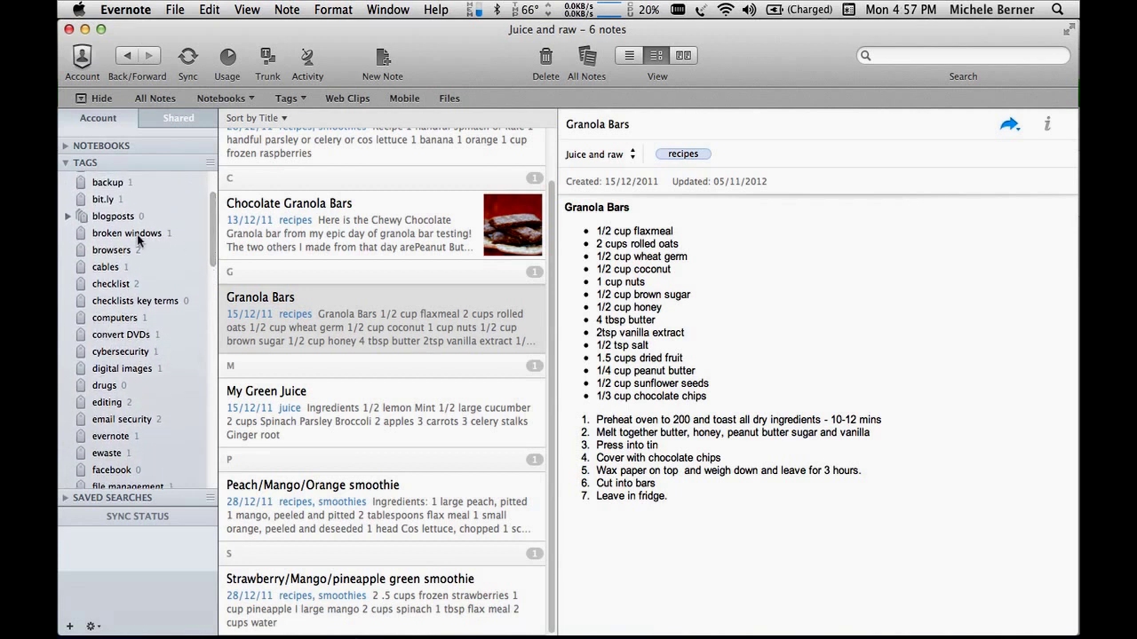
{"action": "left_click", "coordinate": [65, 217]}
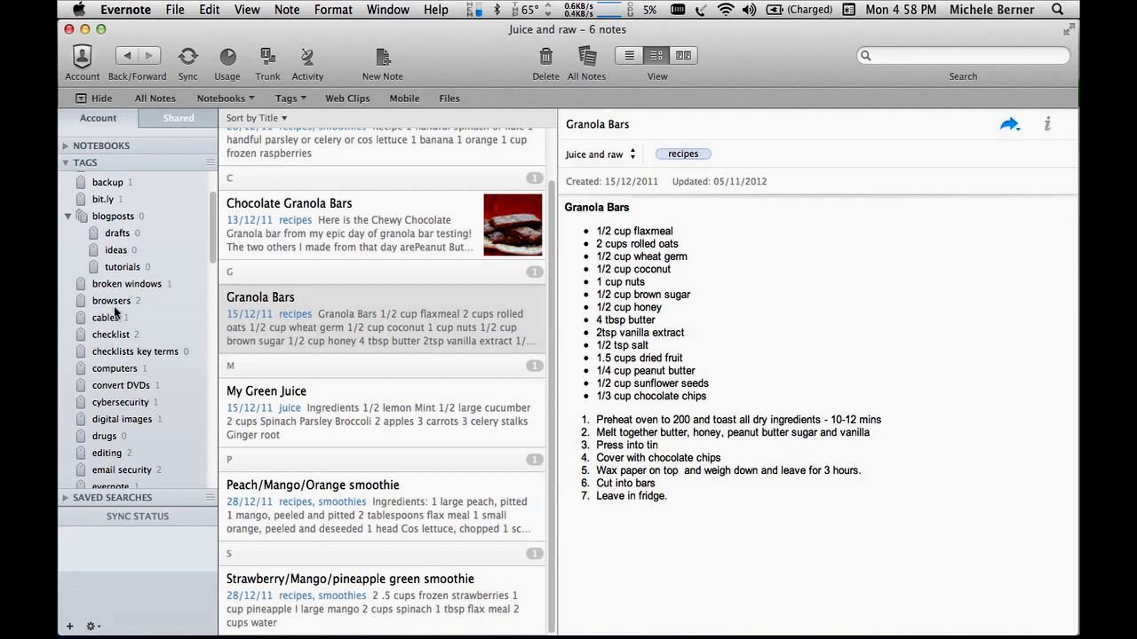
- Filter by the backup tag and view the actions available for it without choosing any
{"action": "left_click", "coordinate": [103, 184]}
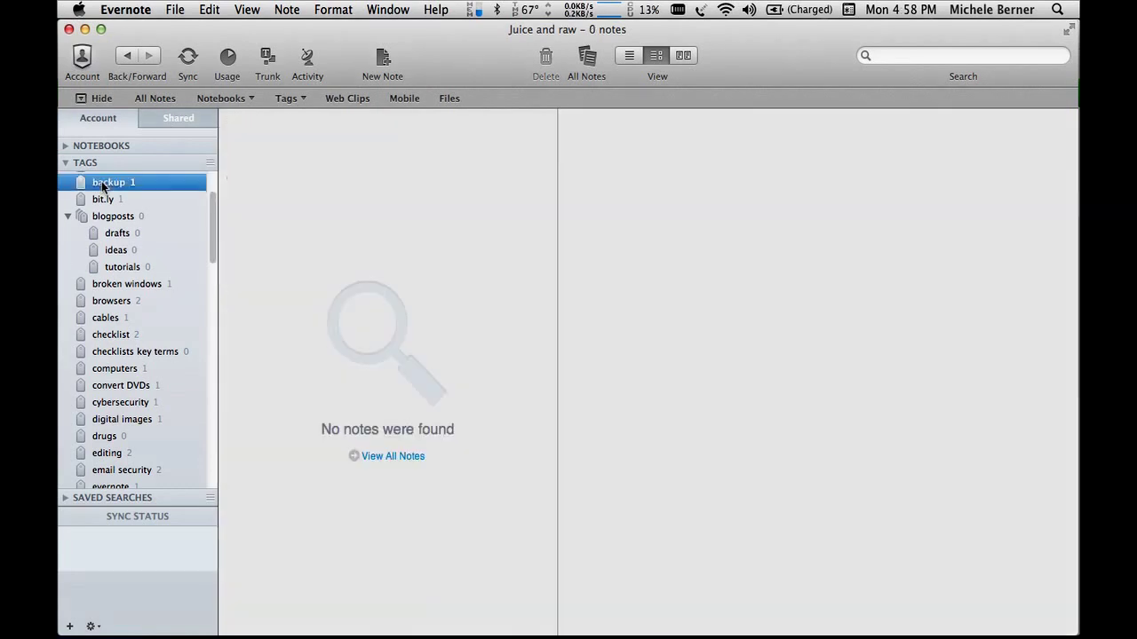
{"action": "right_click", "coordinate": [103, 185]}
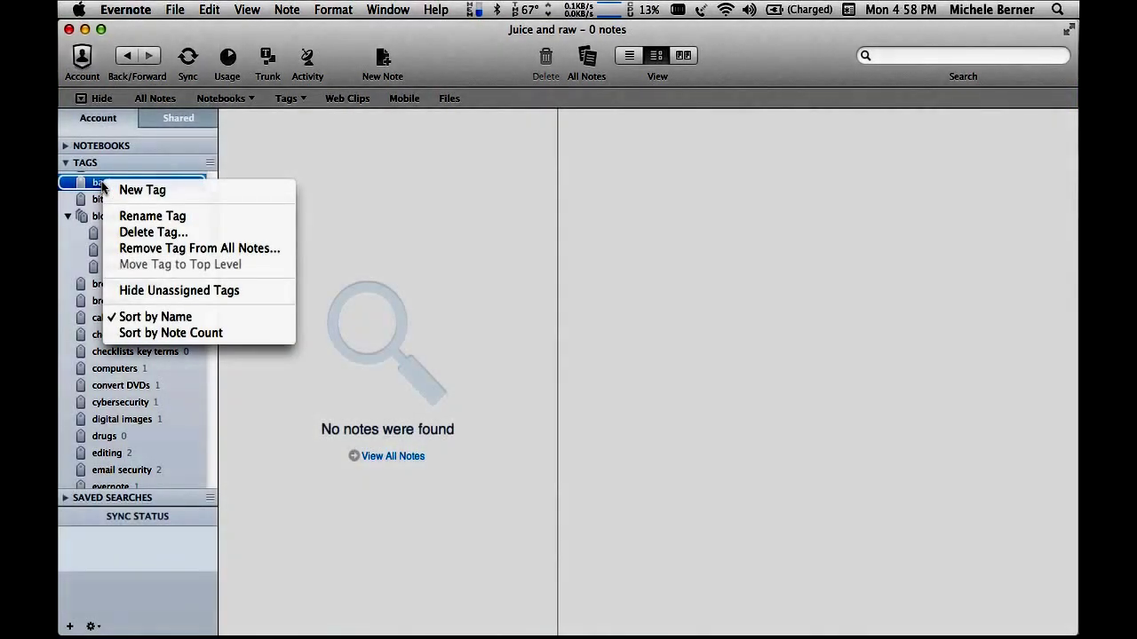
{"action": "left_click", "coordinate": [157, 376]}
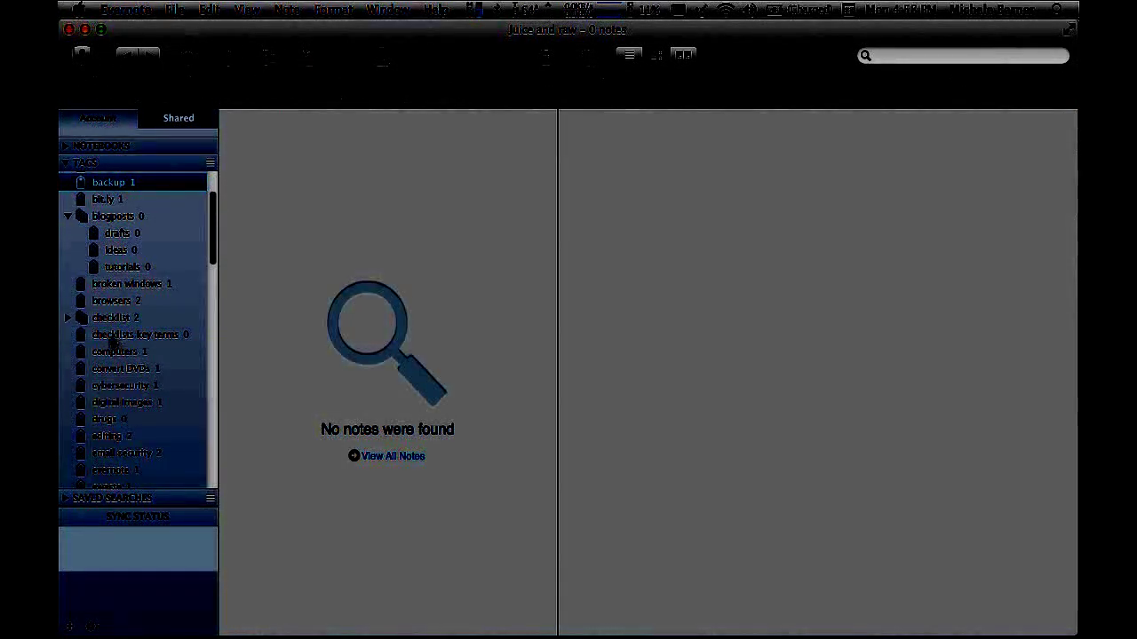
- Expand the checklist tag and move the cables tag nested under it to the top level
{"action": "left_click", "coordinate": [67, 318]}
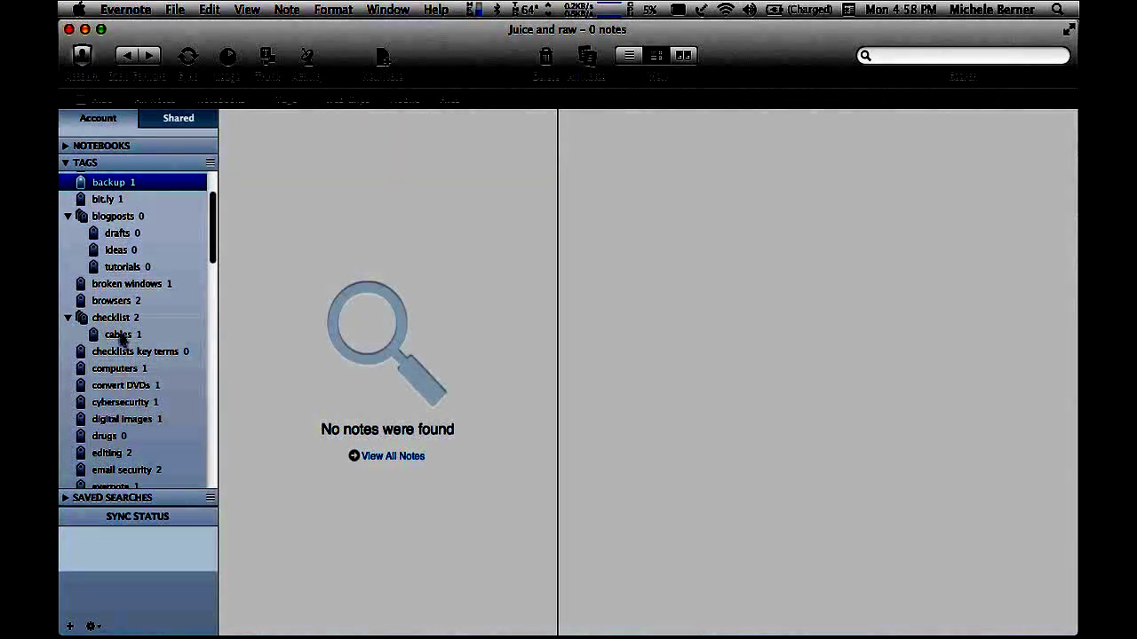
{"action": "left_click", "coordinate": [122, 336]}
{"action": "right_click", "coordinate": [122, 336]}
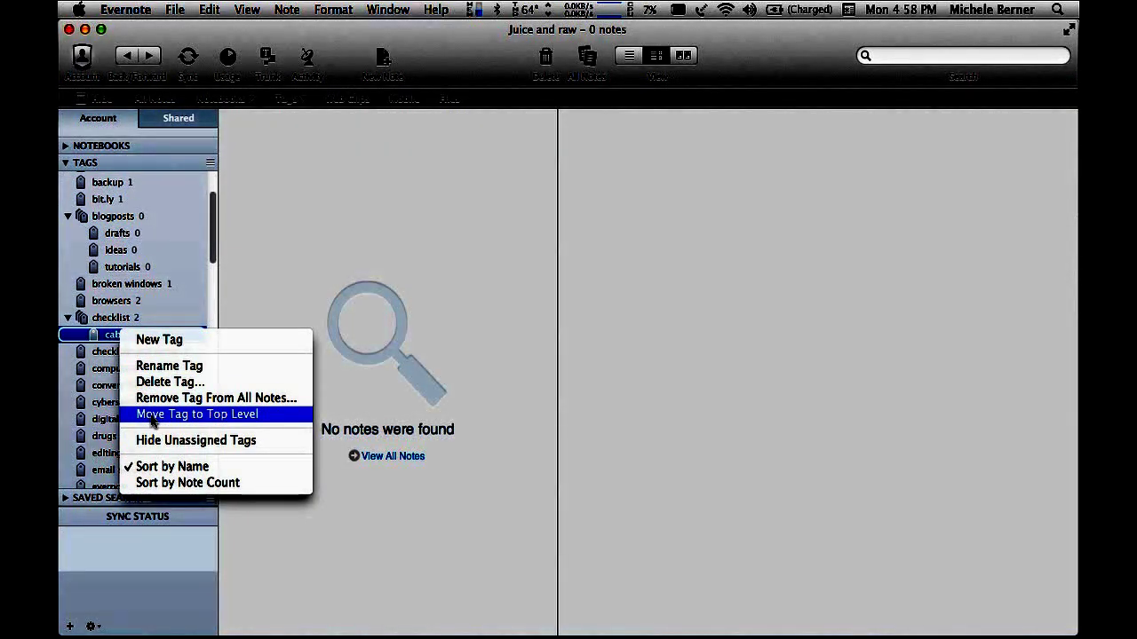
{"action": "left_click", "coordinate": [153, 419]}
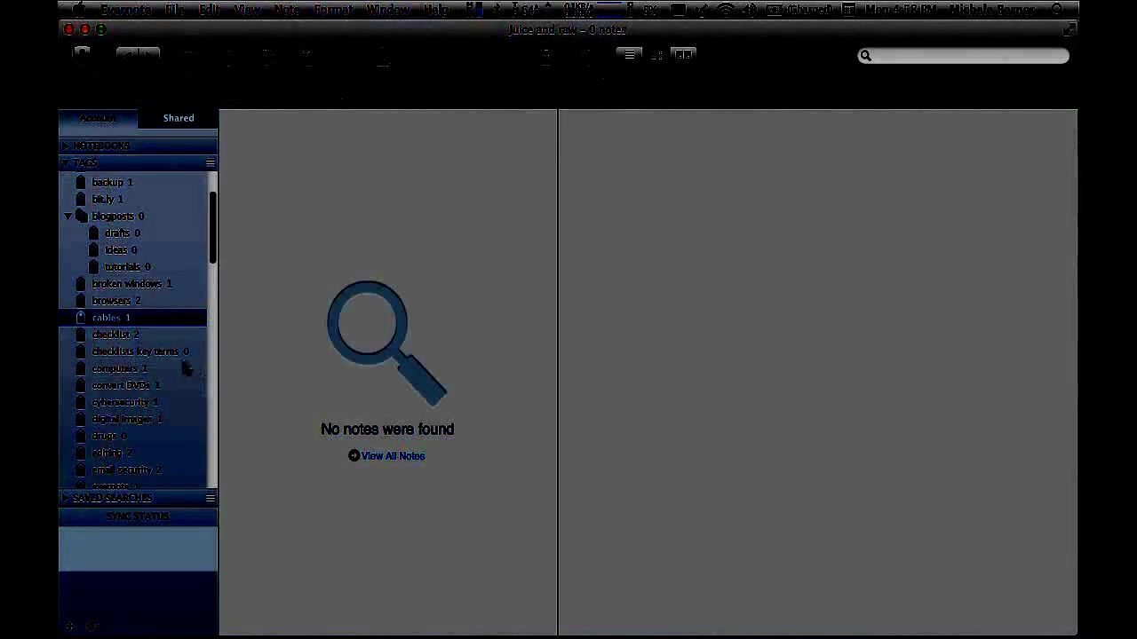
- Collapse the blogposts tag and filter the notes by the Anti virus tag
{"action": "scroll", "coordinate": [213, 232], "scroll_direction": "up", "scroll_amount": 3}
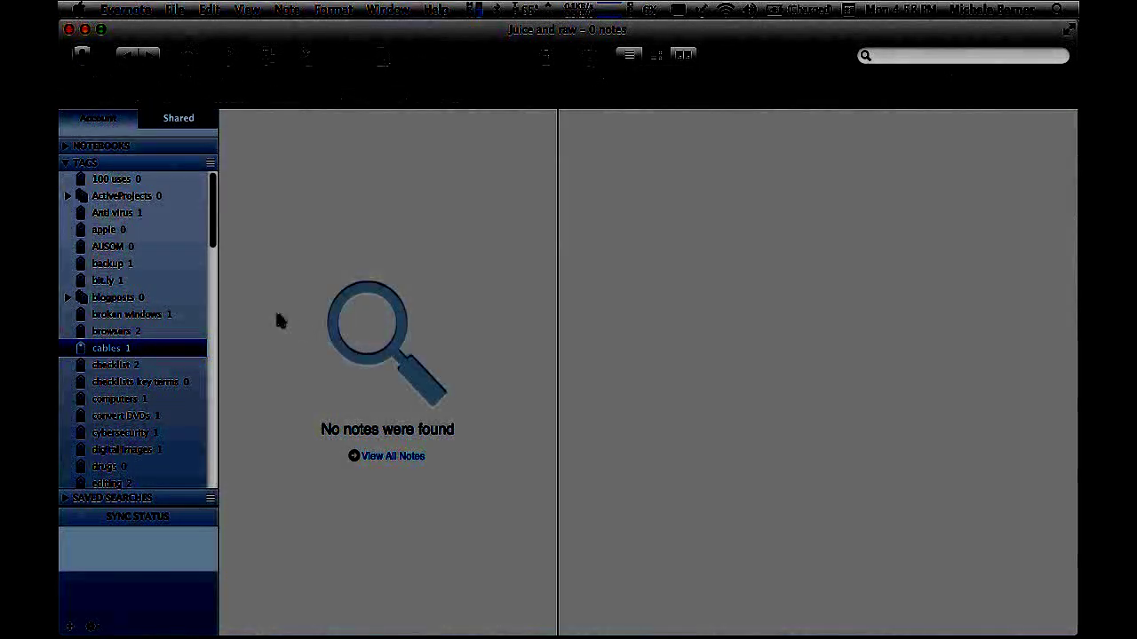
{"action": "left_click", "coordinate": [111, 213]}
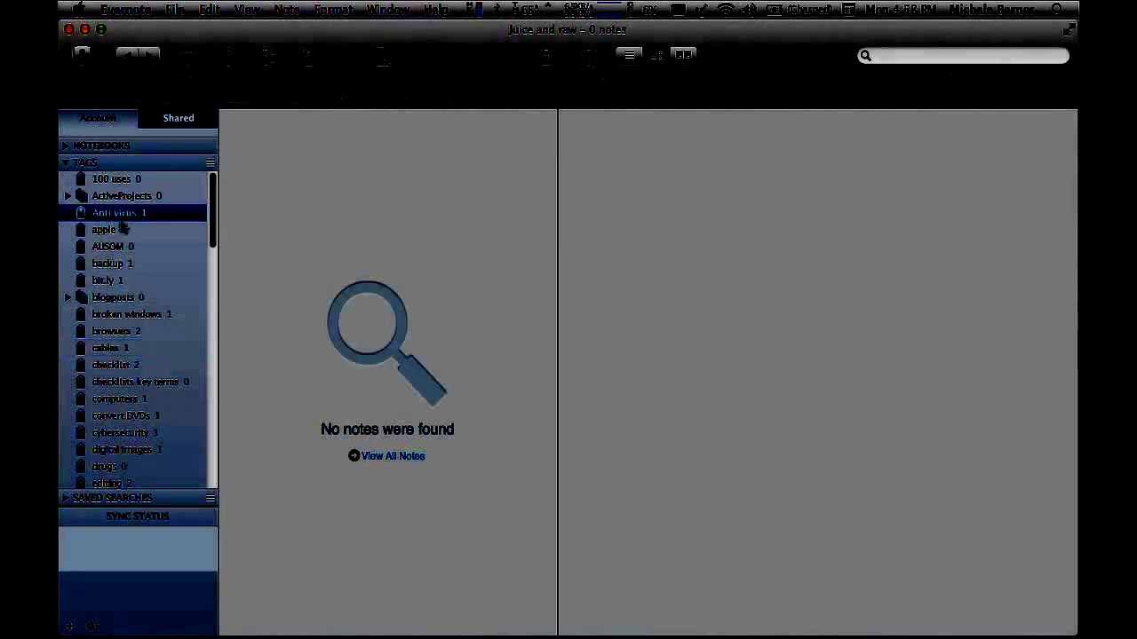
{"action": "left_click", "coordinate": [117, 216]}
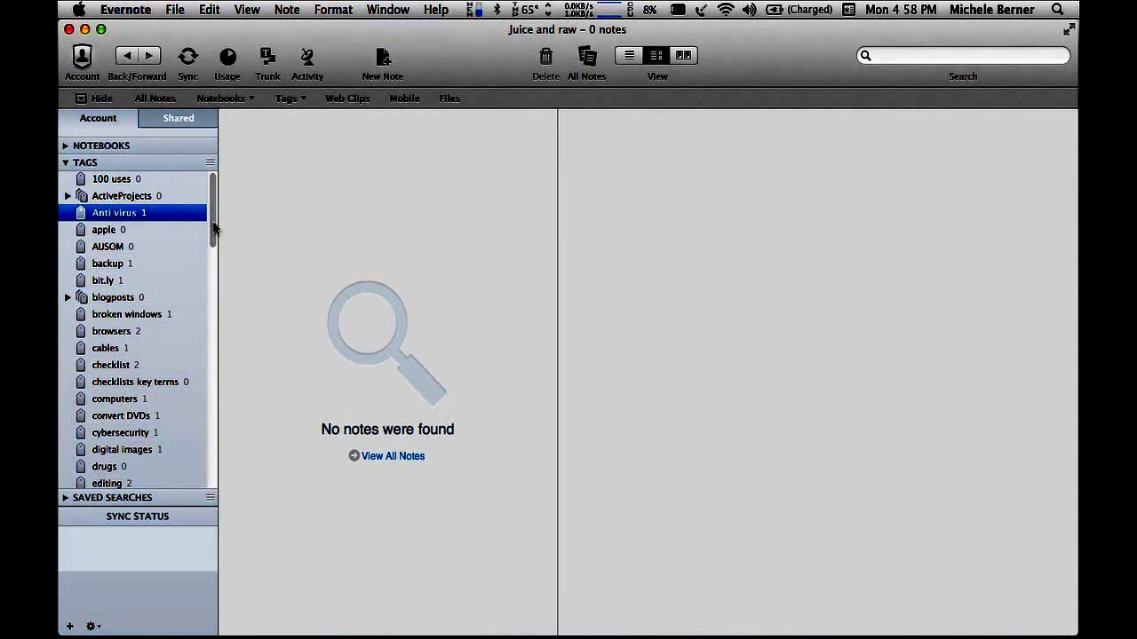
- Expand the notebook list and open the Scansnap receipt note in the !Inbox notebook
{"action": "left_click", "coordinate": [65, 146]}
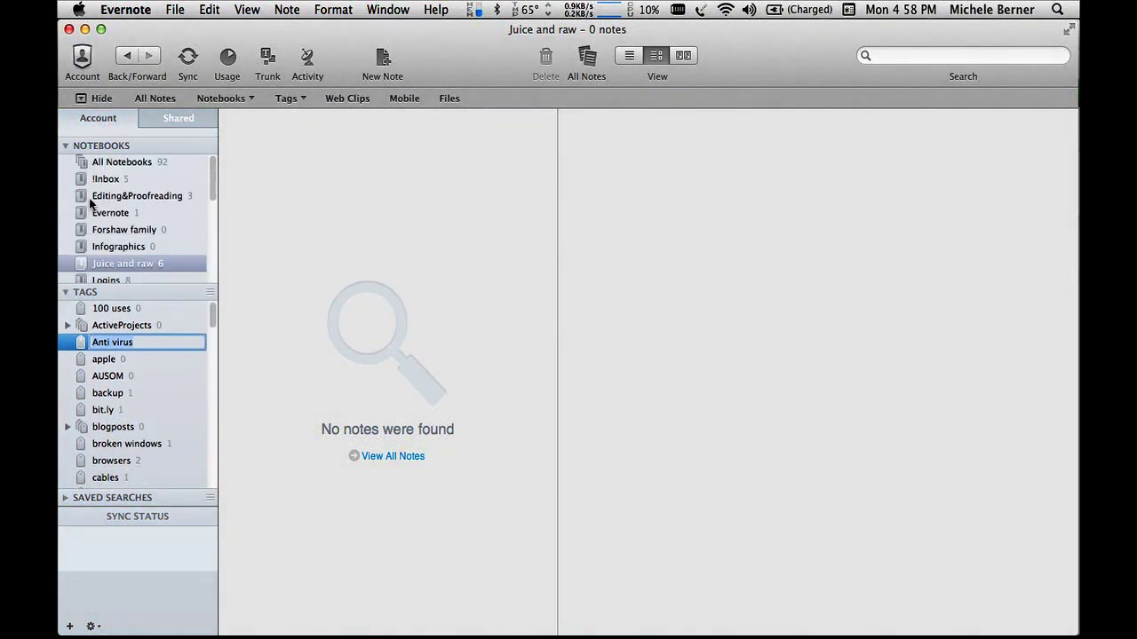
{"action": "left_click", "coordinate": [100, 180]}
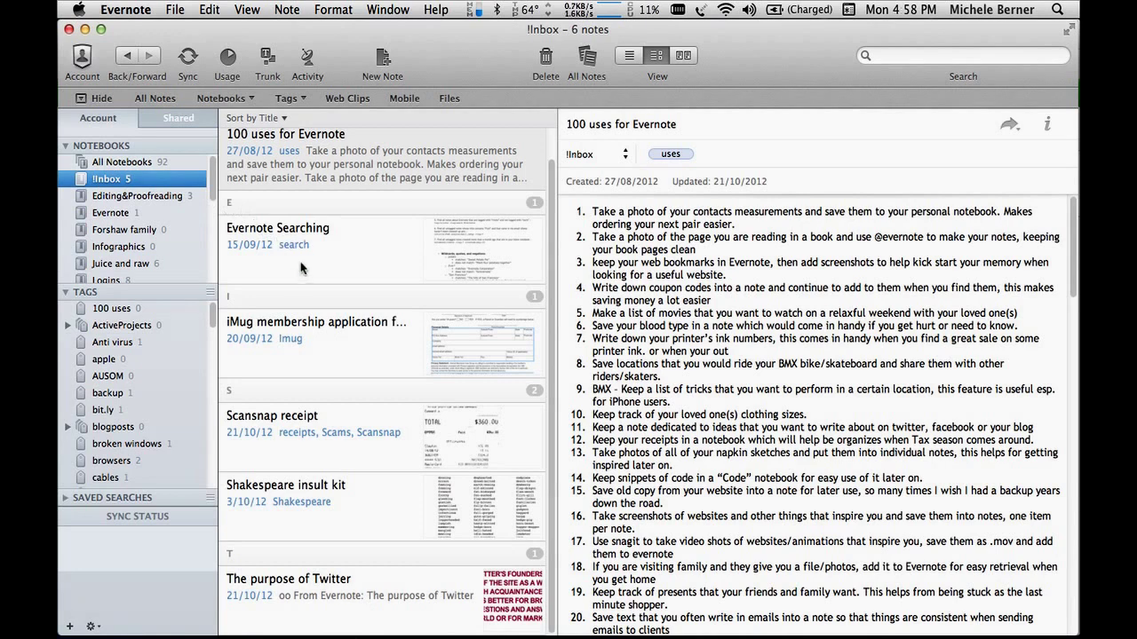
{"action": "left_click", "coordinate": [260, 443]}
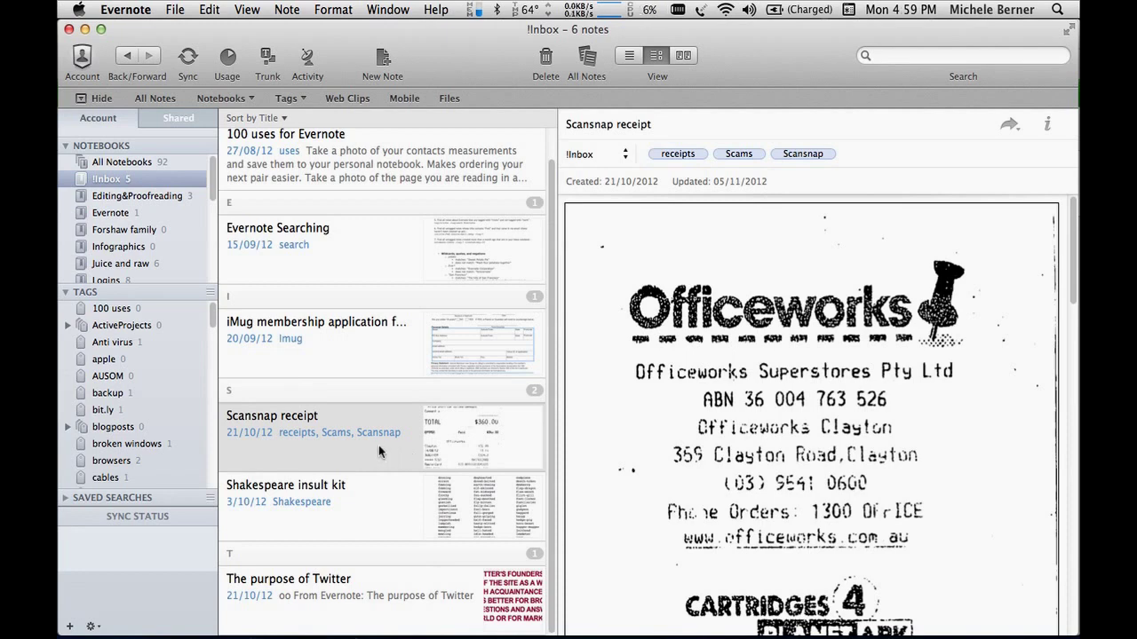
- Remove the Scams tag from the Scansnap receipt note and assign it the existing Scanner tag instead
{"action": "left_click", "coordinate": [737, 153]}
{"action": "key", "text": "BackSpace"}
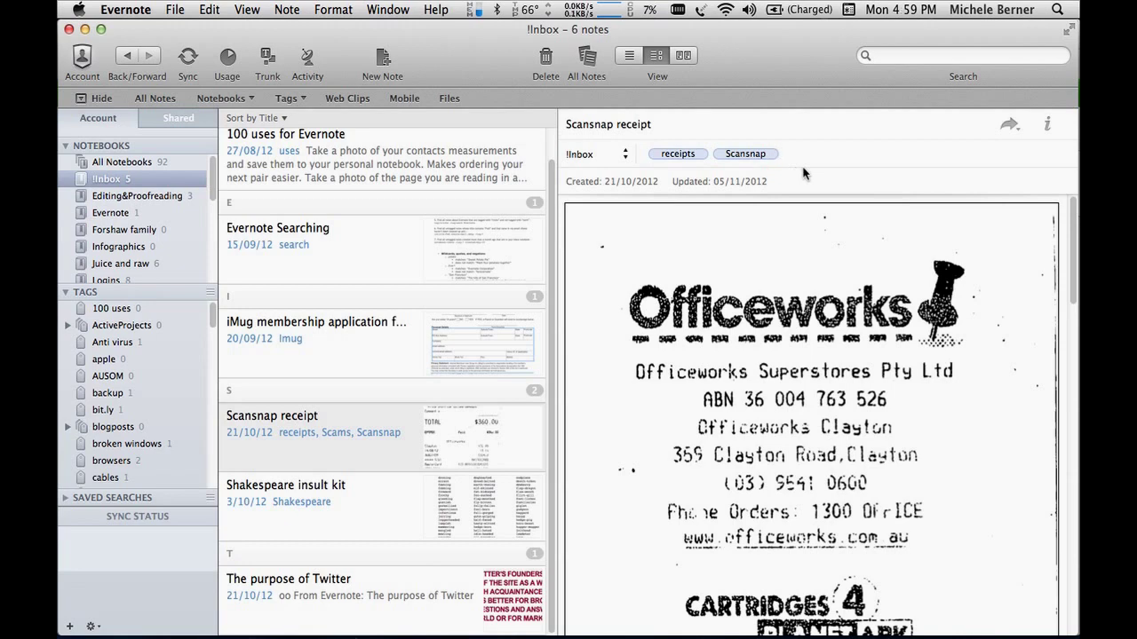
{"action": "type", "text": "Scams"}
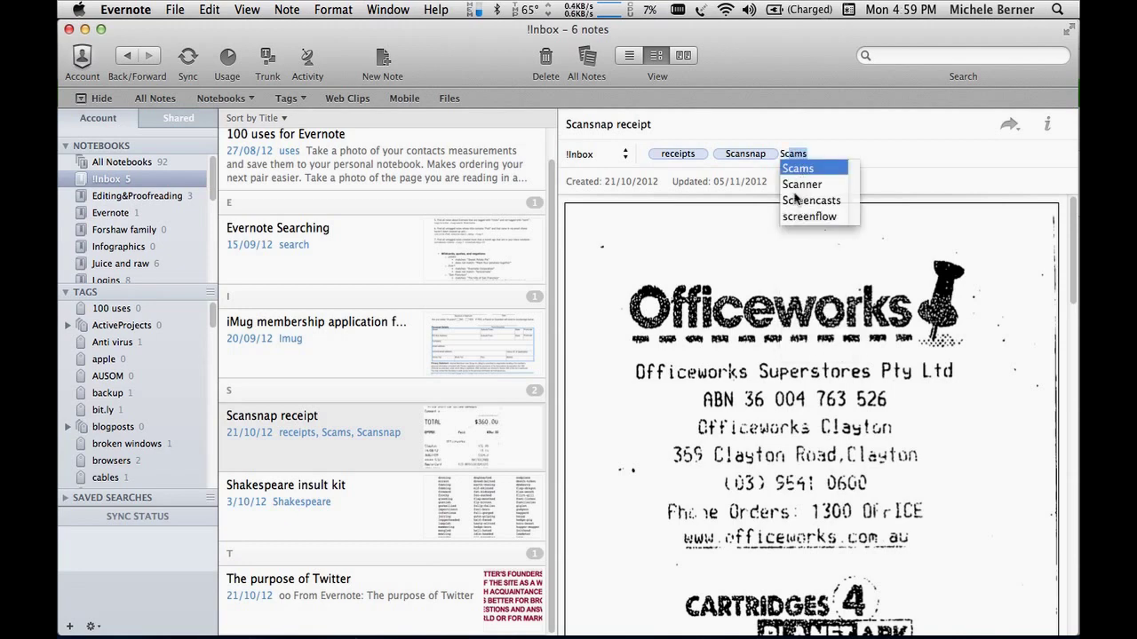
{"action": "key", "text": "Down"}
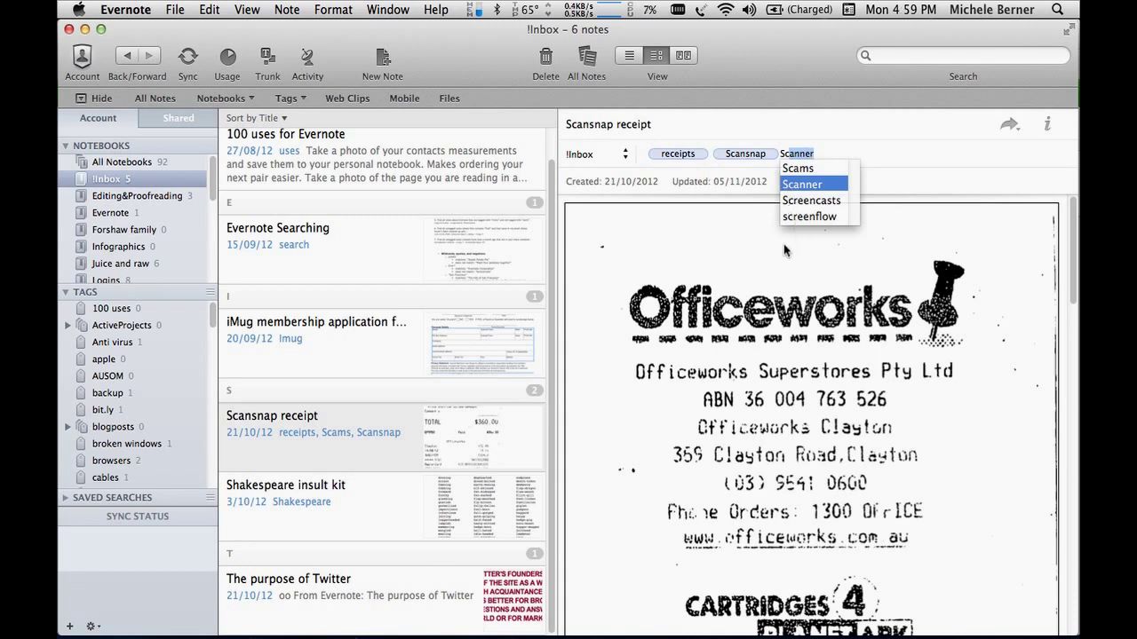
{"action": "key", "text": "Return"}
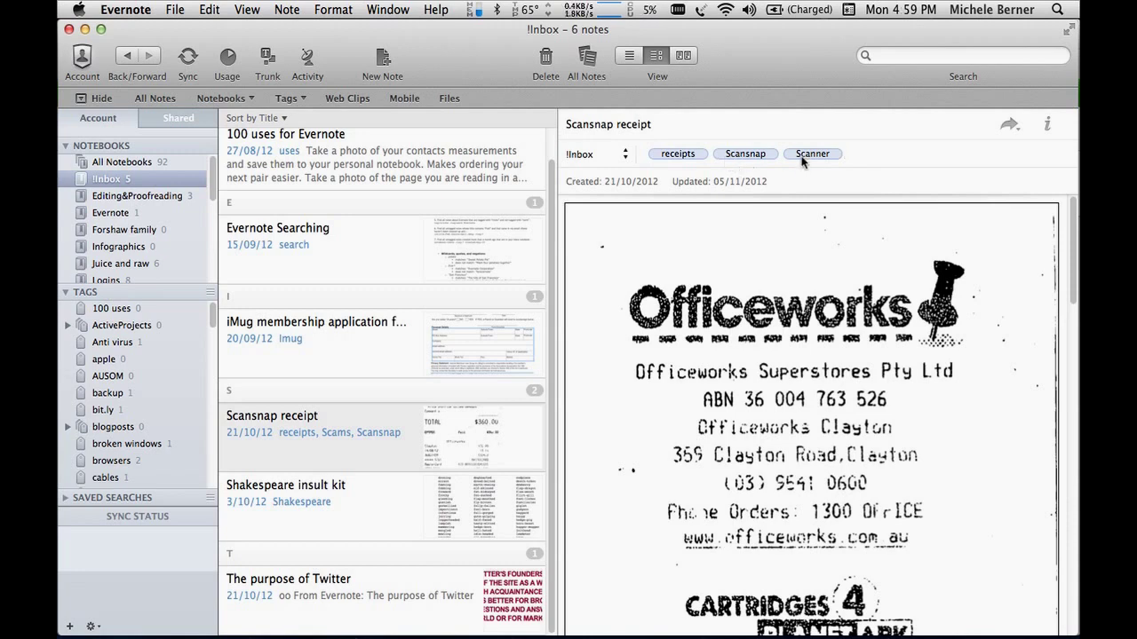
{"action": "left_click_drag", "start_coordinate": [209, 325], "coordinate": [183, 443]}
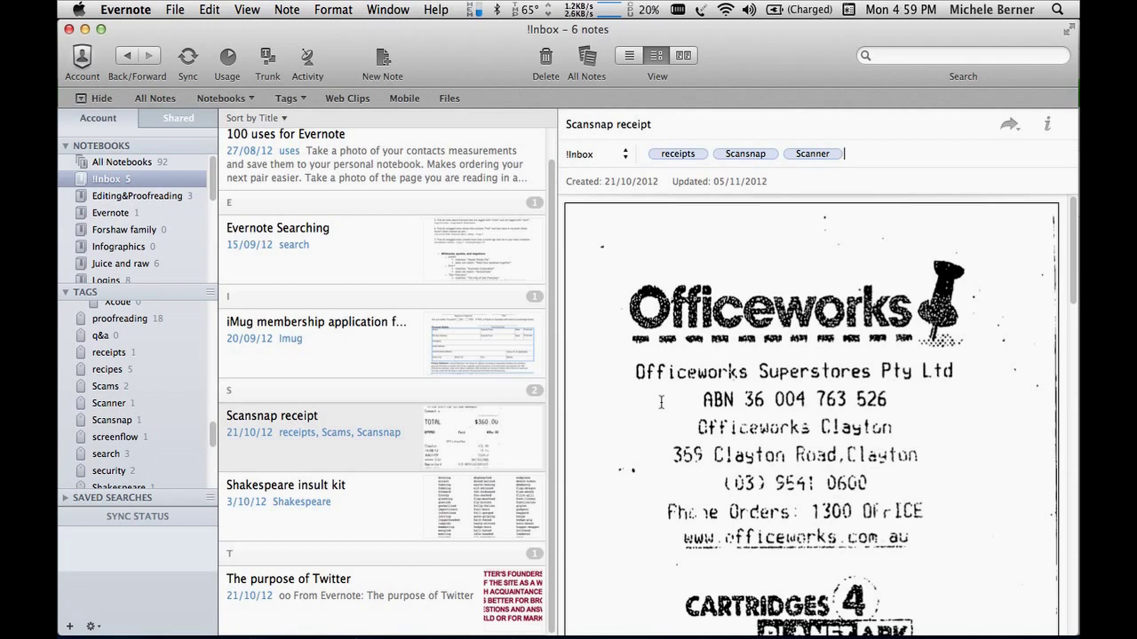
{"action": "left_click", "coordinate": [879, 55]}
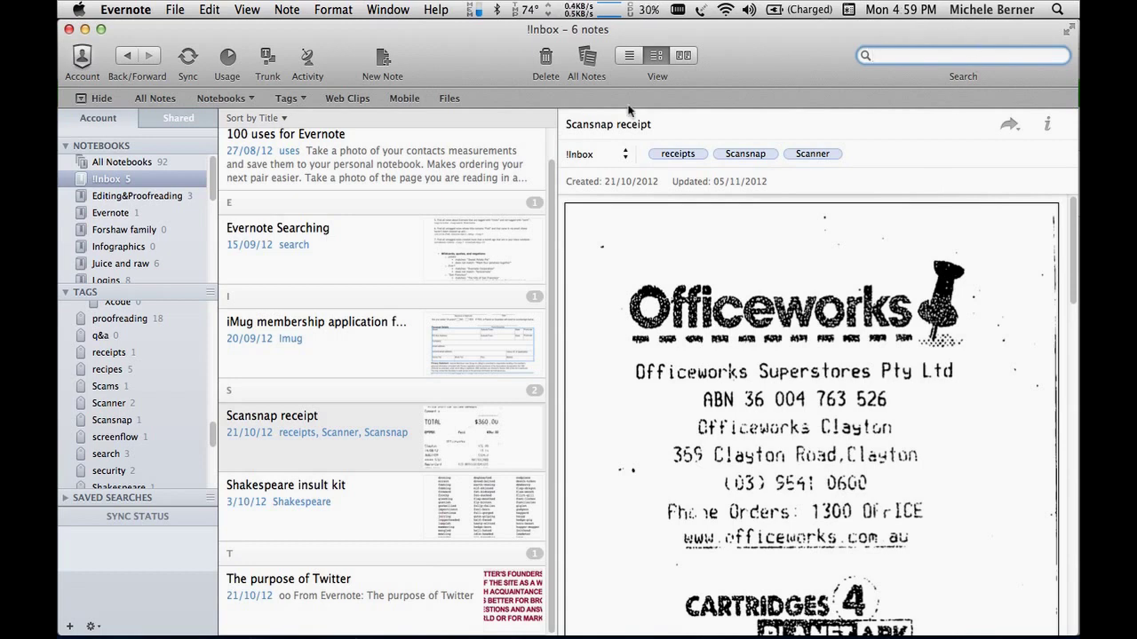
- Show the notes from all notebooks
{"action": "left_click", "coordinate": [144, 161]}
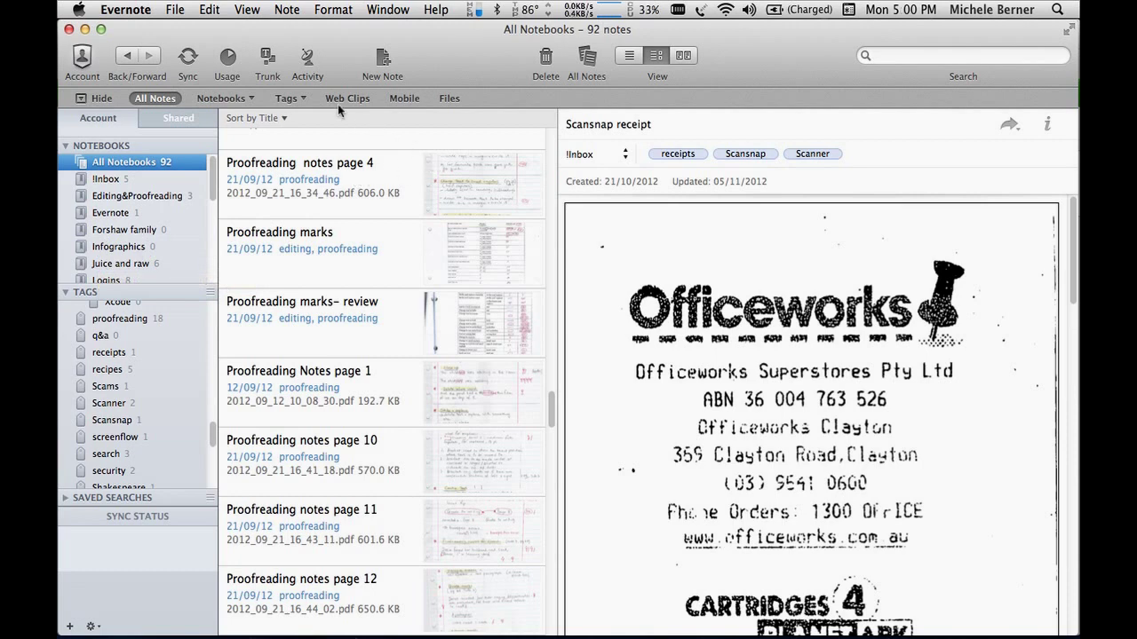
{"action": "left_click_drag", "start_coordinate": [338, 49], "coordinate": [339, 51]}
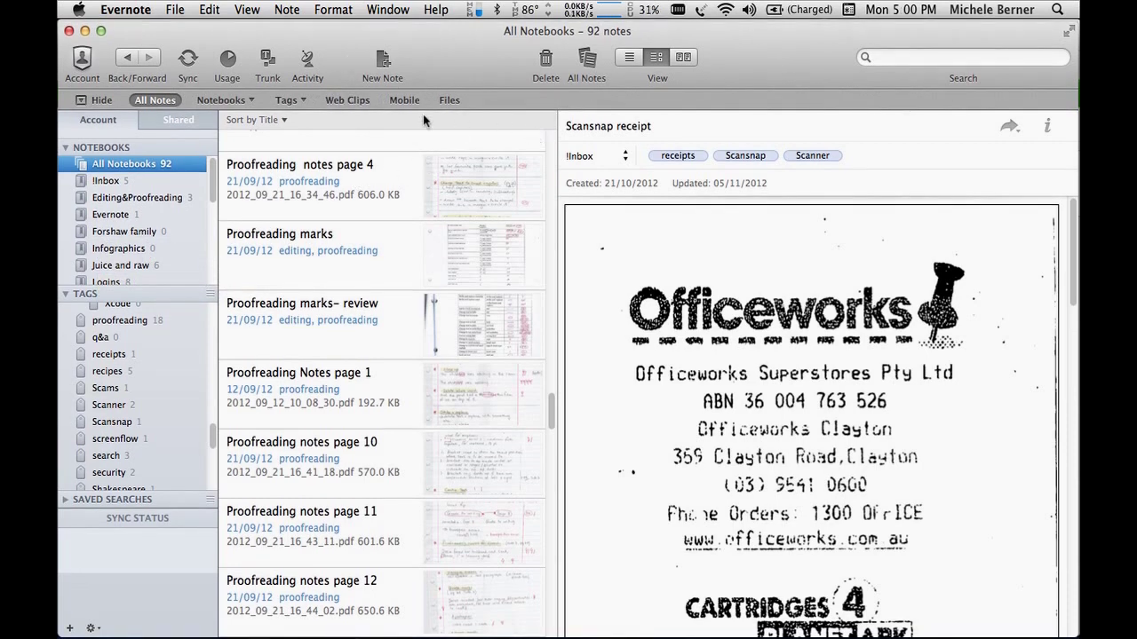